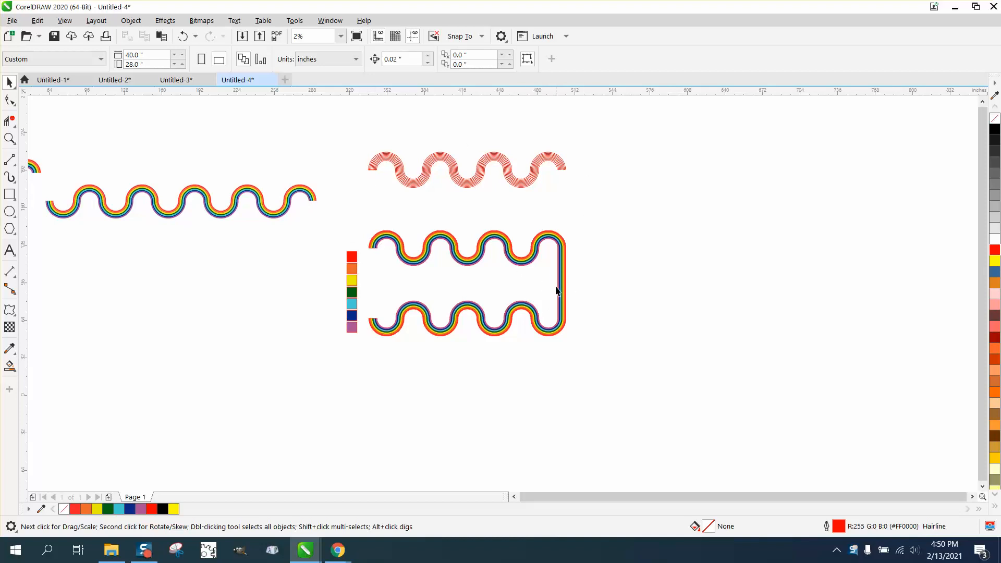
# Move the pink striped wave to the right, clear of the rainbow shape.
pyautogui.click(9, 138)
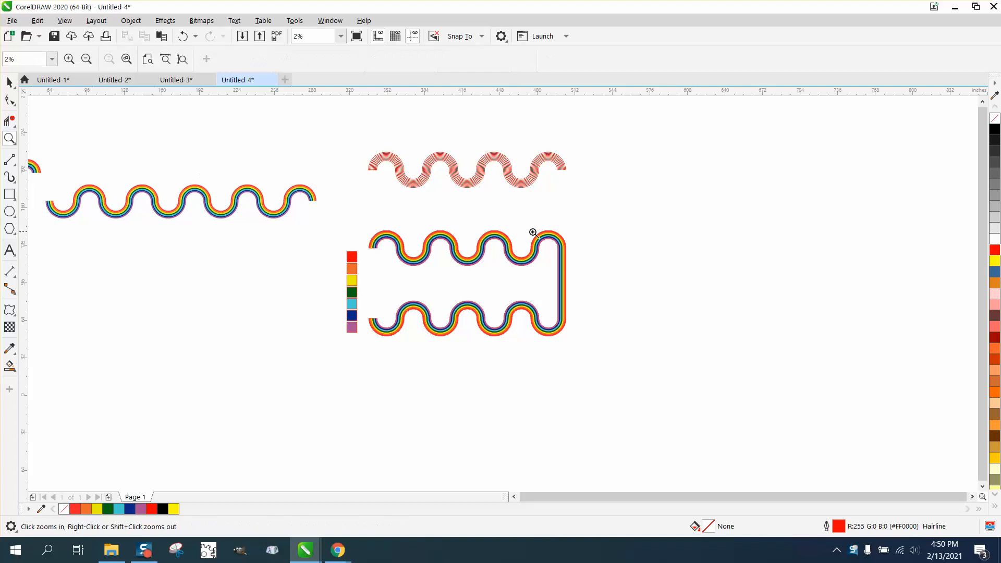
pyautogui.click(576, 278)
pyautogui.rightClick(331, 325)
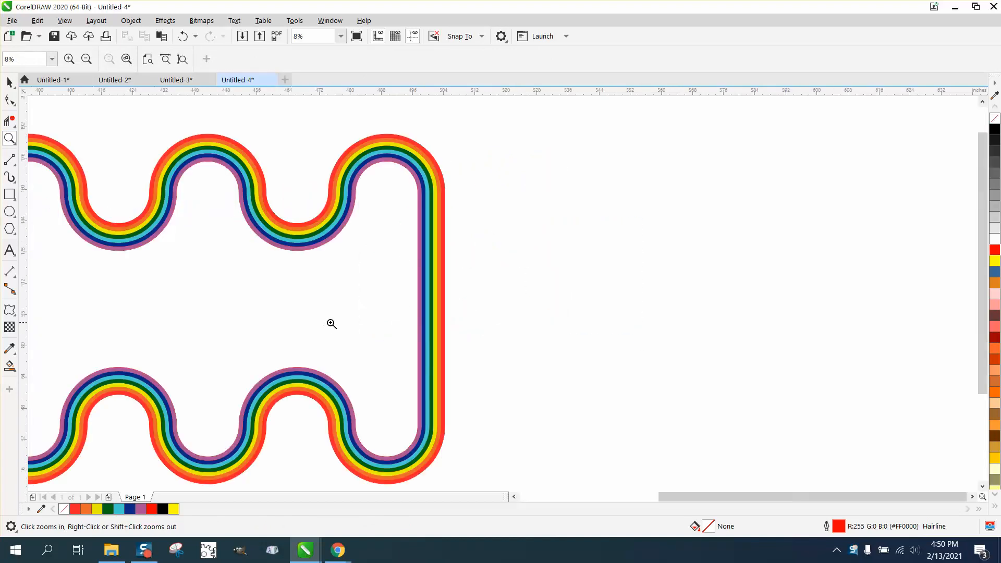
pyautogui.rightClick(419, 325)
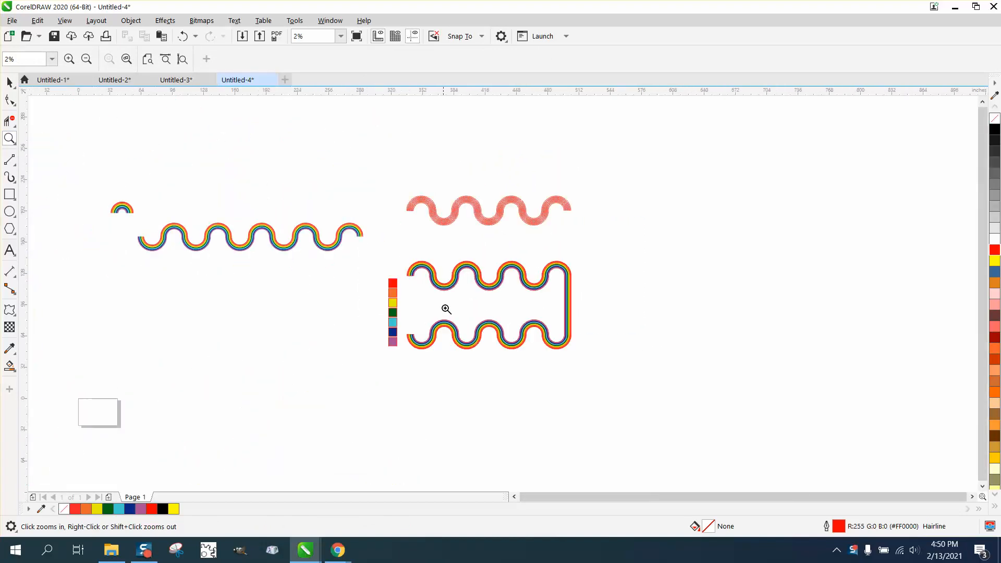
pyautogui.click(10, 82)
pyautogui.moveTo(599, 252); pyautogui.dragTo(599, 252)
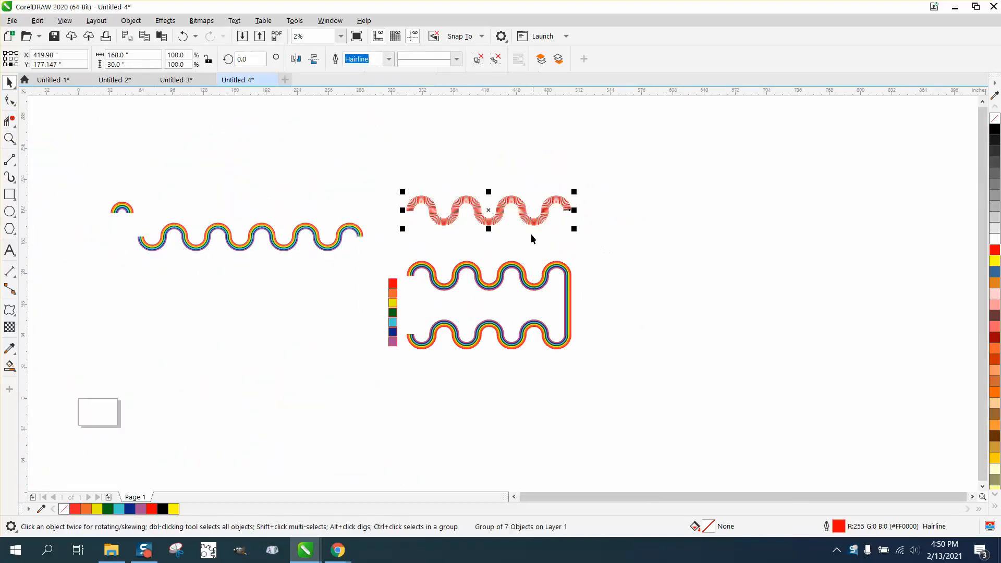
pyautogui.moveTo(495, 210); pyautogui.dragTo(682, 260)
# Draw a vertical 2-Point Line about 24 inches tall beside the wave's right end.
pyautogui.click(9, 139)
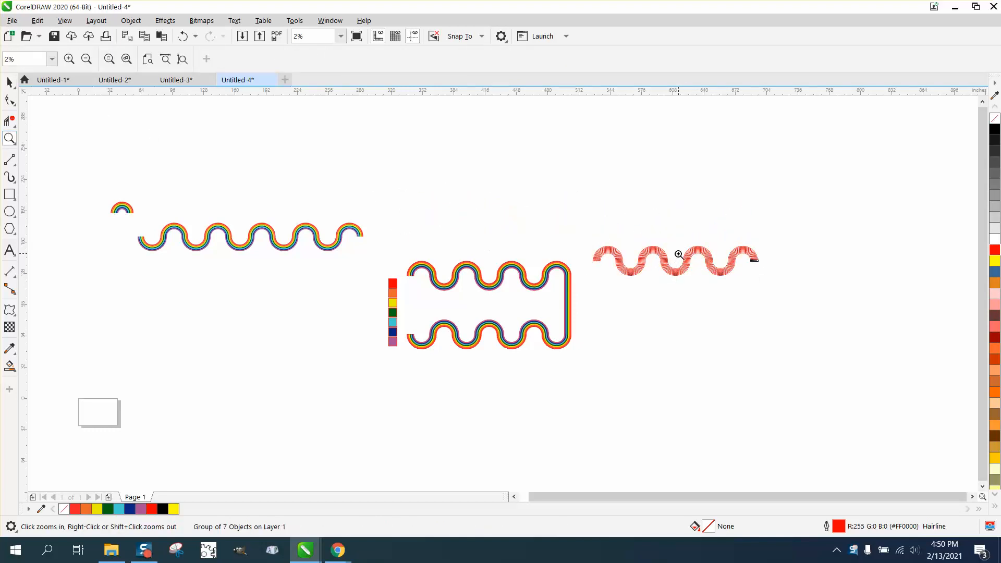
pyautogui.moveTo(589, 216); pyautogui.dragTo(884, 366)
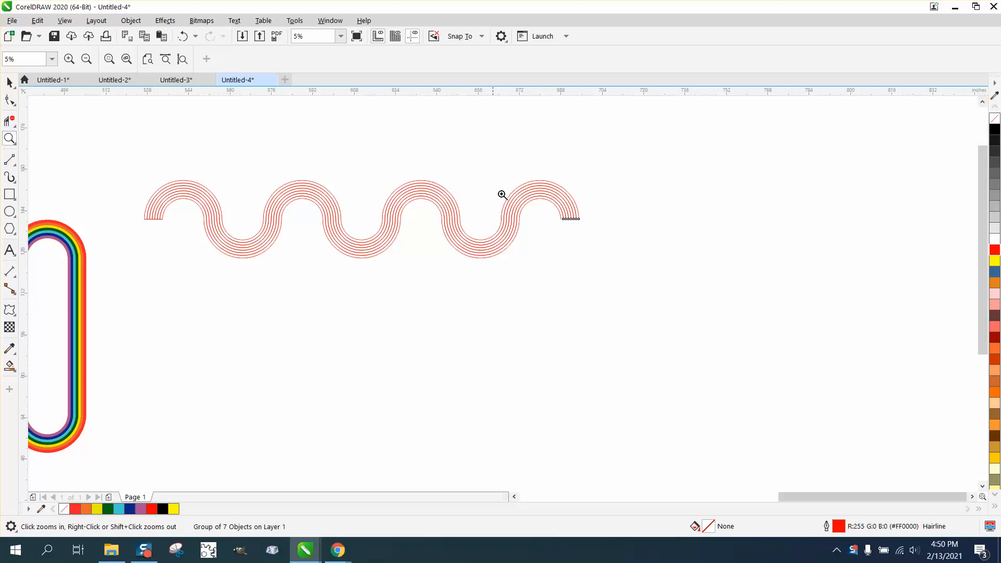
pyautogui.moveTo(501, 195); pyautogui.dragTo(656, 262)
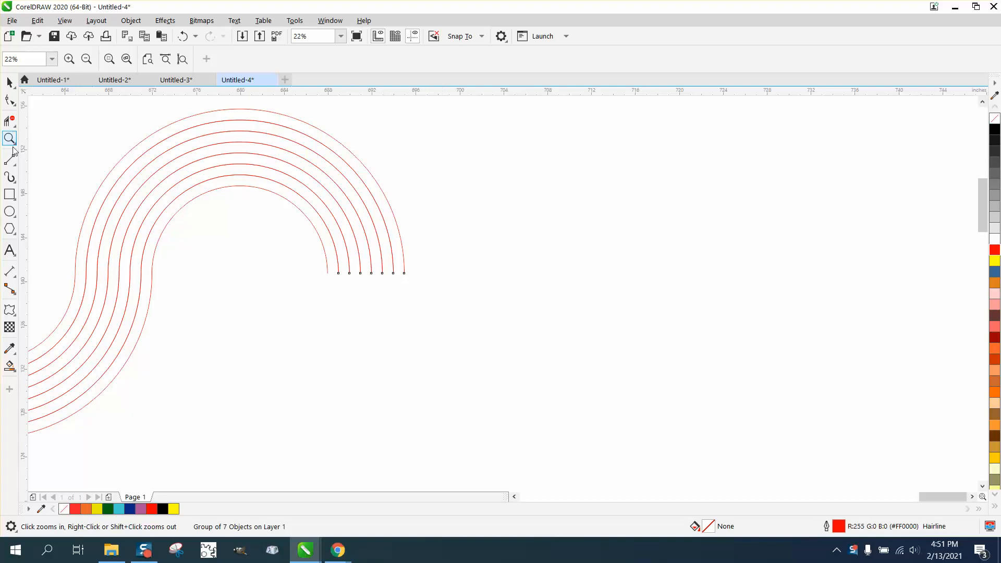
pyautogui.click(14, 166)
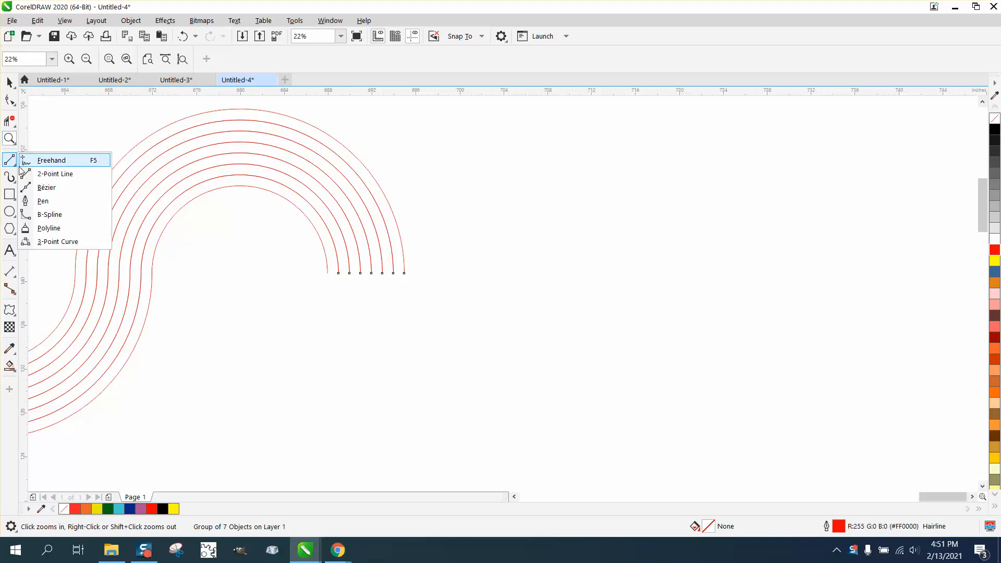
pyautogui.click(53, 175)
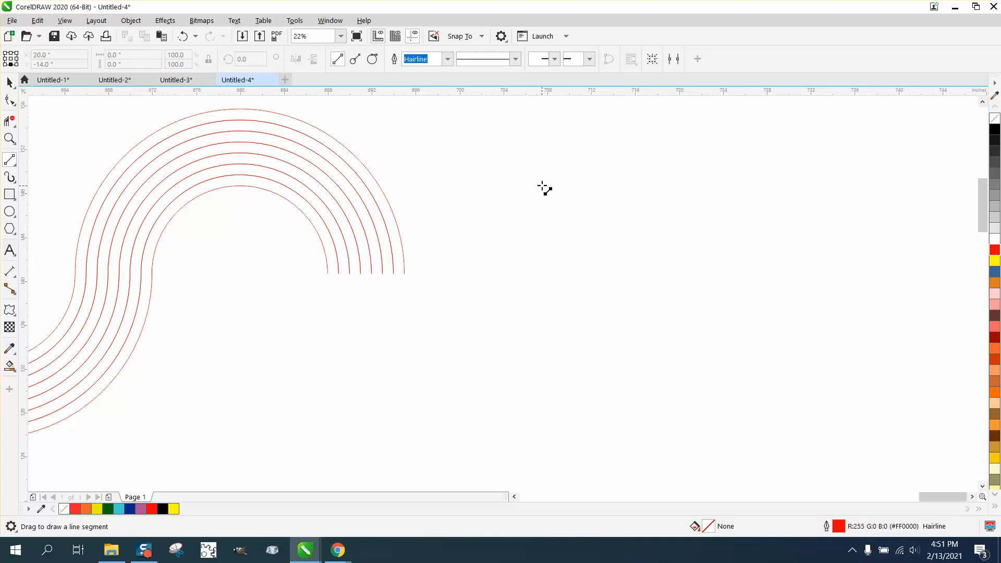
pyautogui.moveTo(542, 183); pyautogui.dragTo(540, 452)
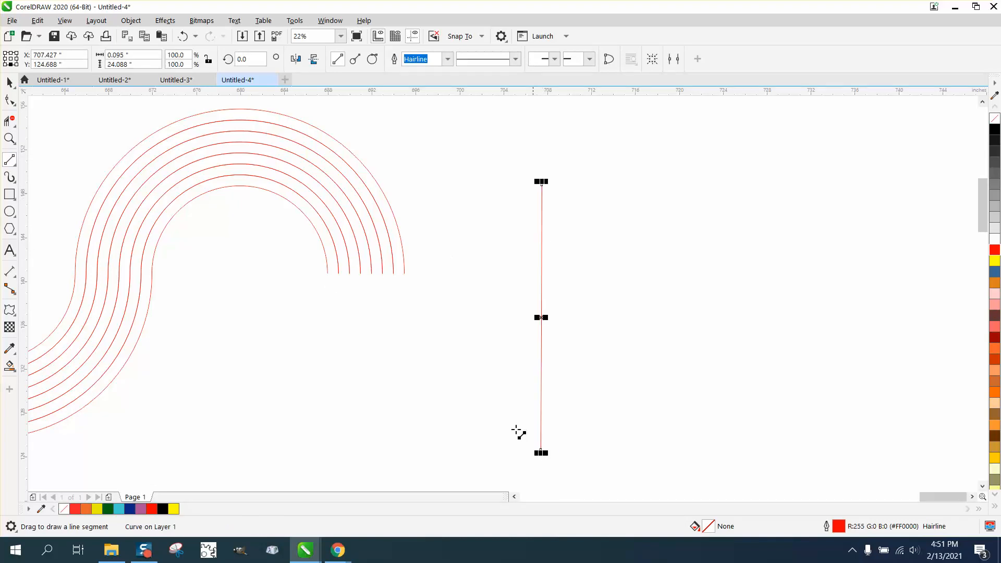
# Set the line's height to 60 inches.
pyautogui.click(126, 65)
pyautogui.doubleClick(126, 65)
pyautogui.write('60')
pyautogui.press('Return')
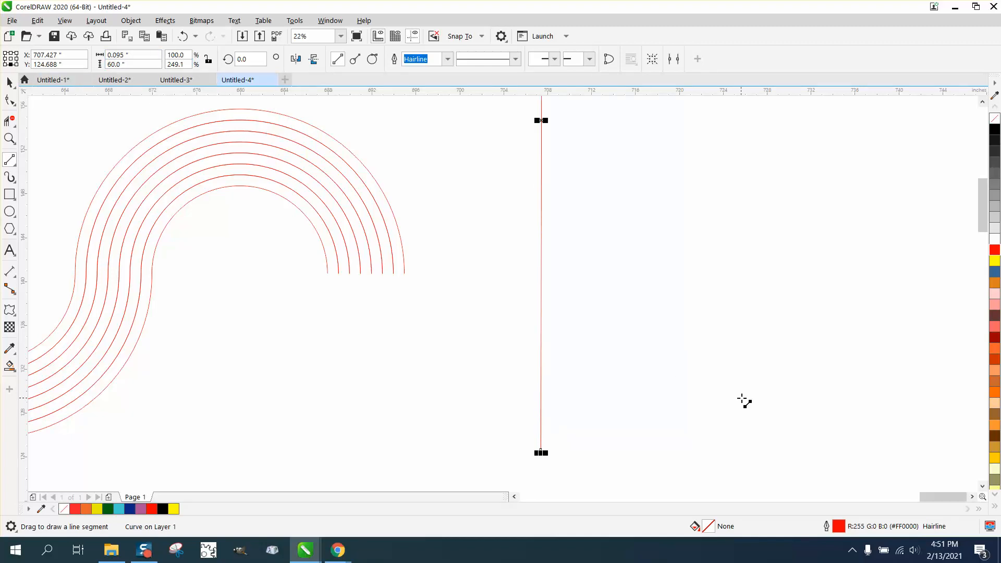
# Move the line so its top end snaps to the innermost stripe end of the wave.
pyautogui.scroll(-2, 445, 297)
pyautogui.click(10, 83)
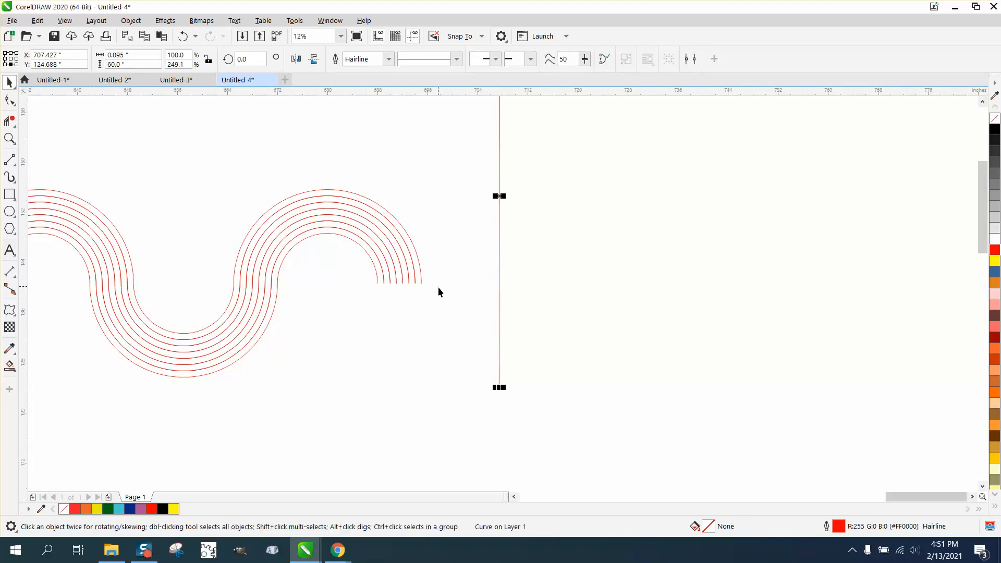
pyautogui.scroll(-1, 457, 292)
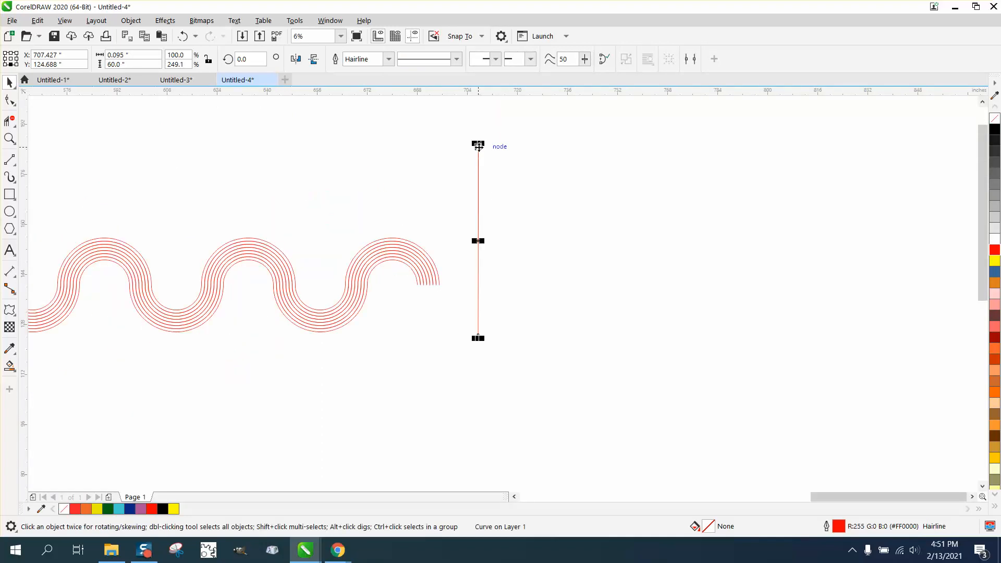
pyautogui.moveTo(478, 147); pyautogui.dragTo(491, 311)
# Duplicate the line onto the outermost stripe end of the wave and select both lines.
pyautogui.click(9, 138)
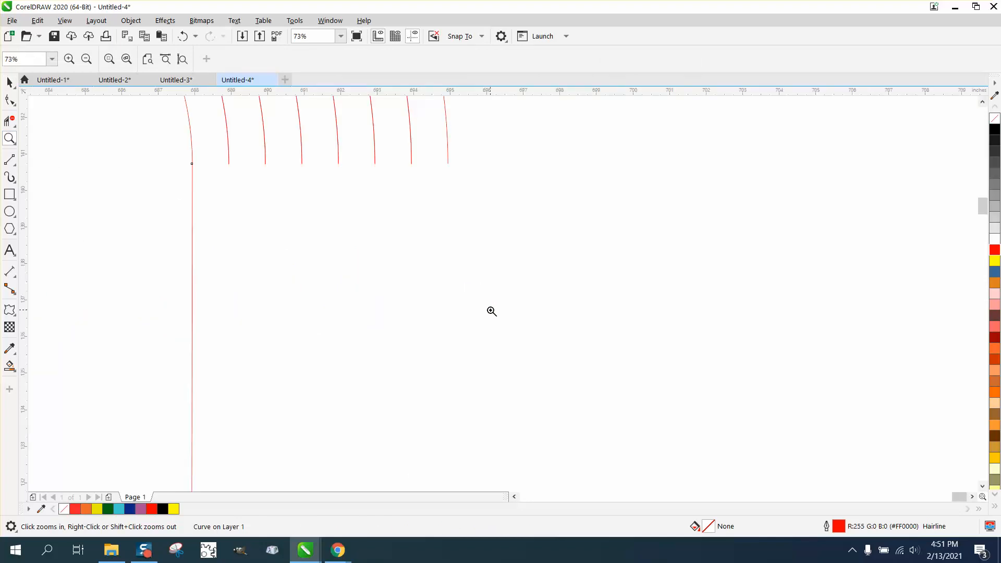
pyautogui.click(10, 82)
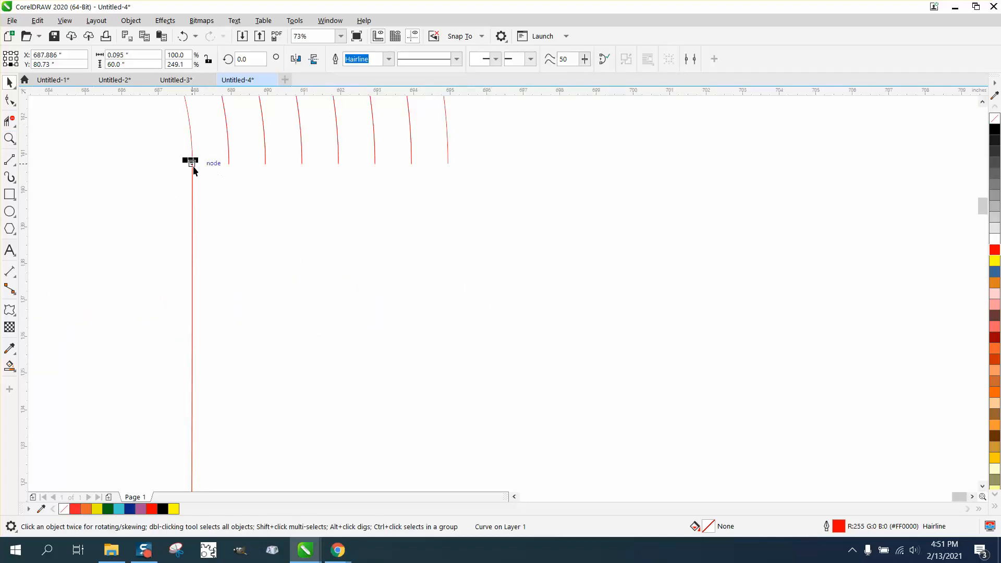
pyautogui.moveTo(192, 163); pyautogui.dragTo(447, 166)
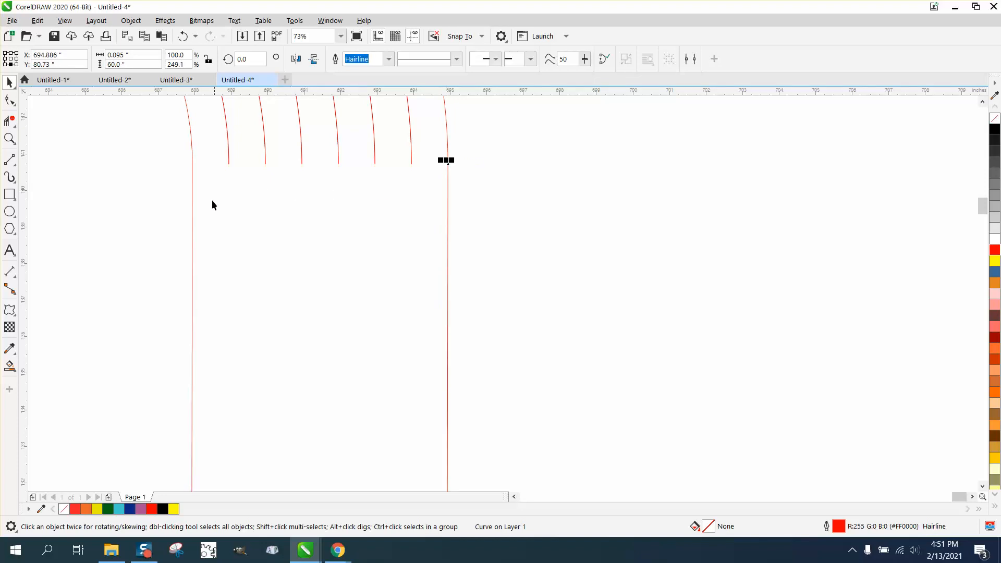
pyautogui.keyDown('shift'); pyautogui.click(192, 212); pyautogui.keyUp('shift')
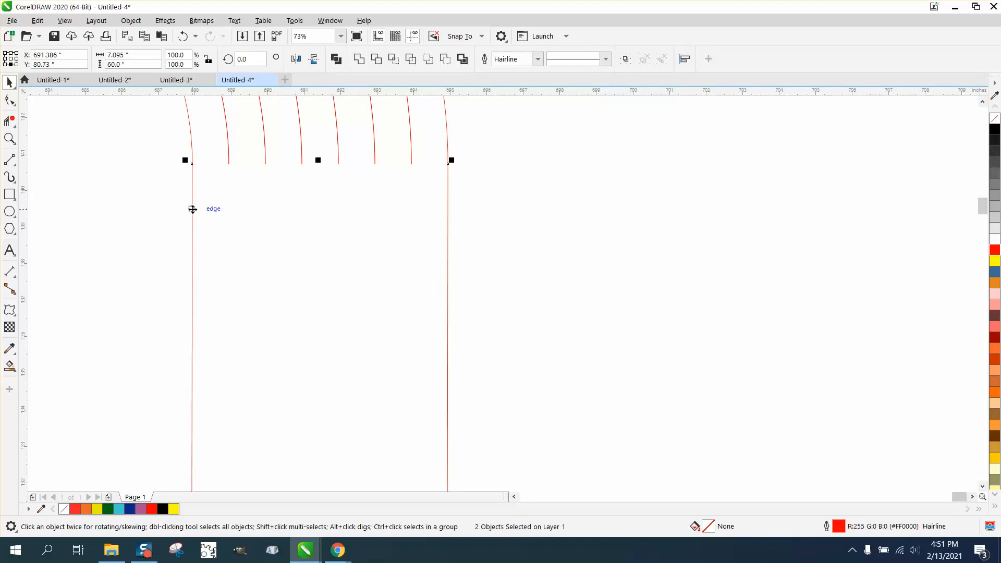
# Apply a Blend with 6 steps between the two vertical lines.
pyautogui.click(176, 24)
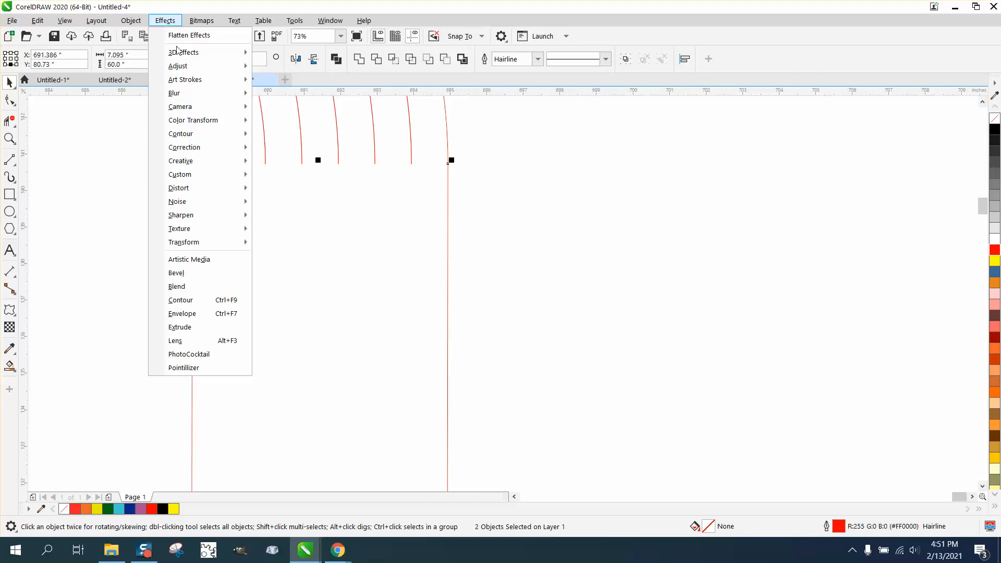
pyautogui.click(181, 289)
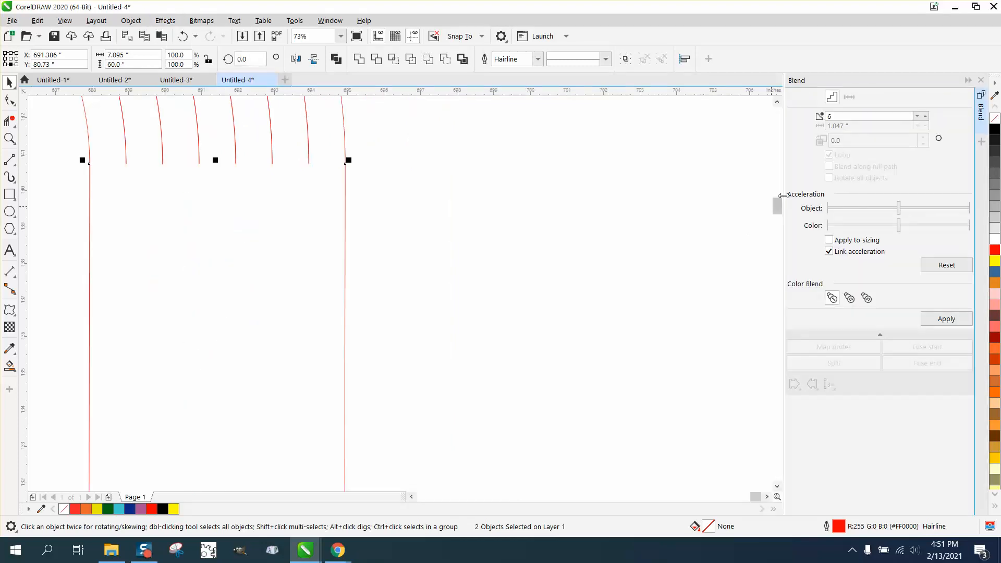
pyautogui.click(946, 318)
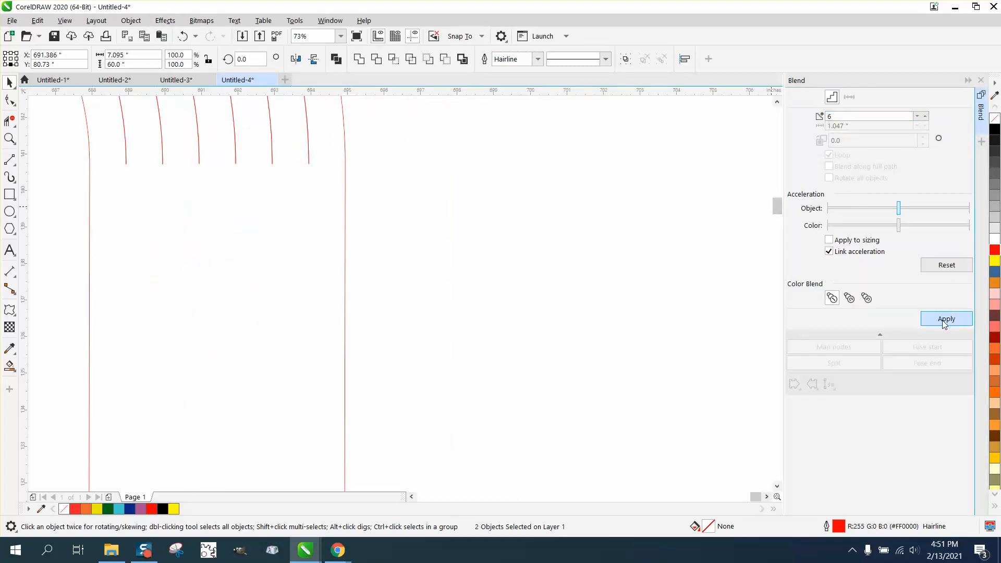
# Create a vertically mirrored copy of the wave and move it down below the original.
pyautogui.scroll(-5, 513, 230)
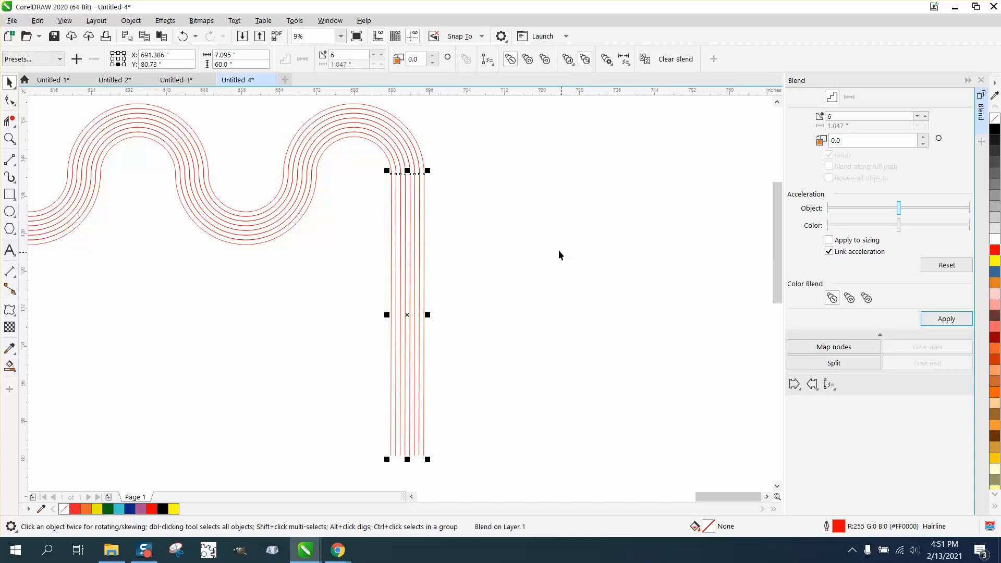
pyautogui.scroll(-2, 558, 248)
pyautogui.moveTo(72, 162); pyautogui.dragTo(185, 220)
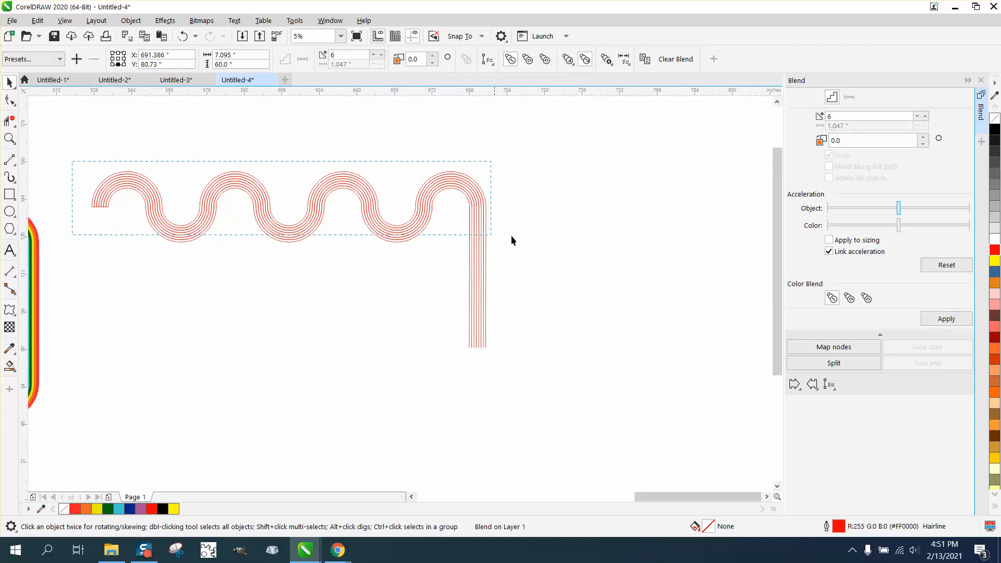
pyautogui.moveTo(511, 239); pyautogui.dragTo(517, 252)
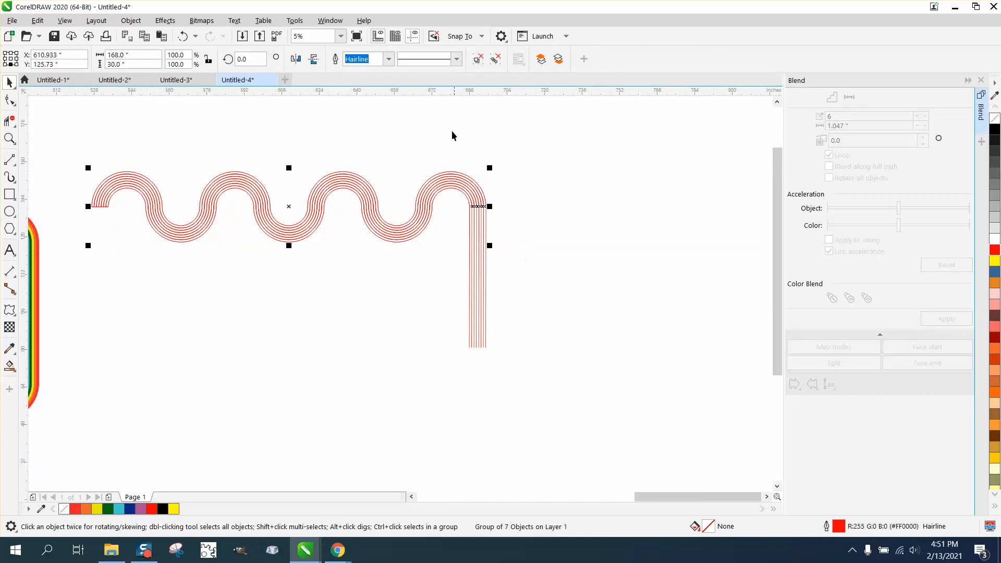
pyautogui.click(312, 62)
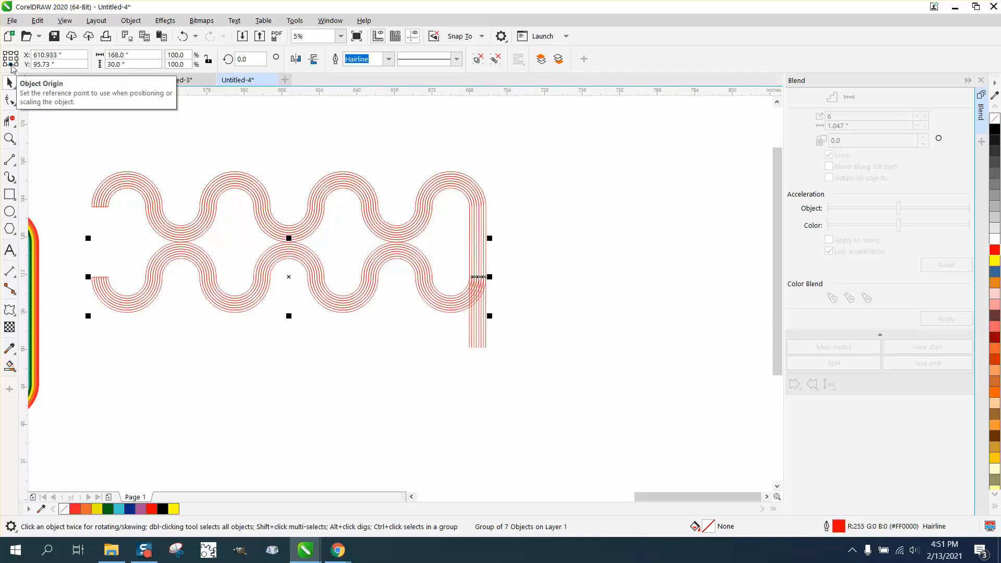
pyautogui.click(11, 59)
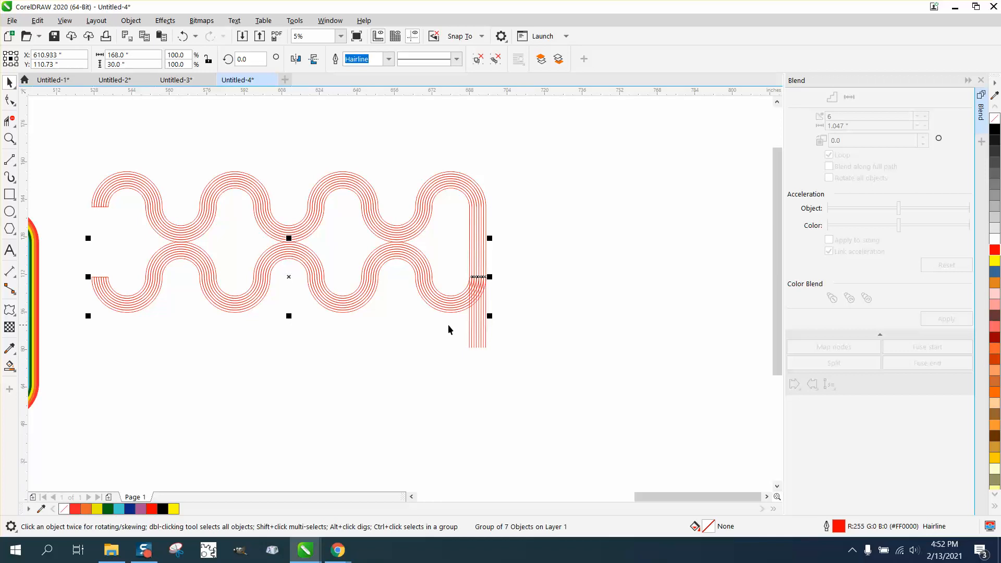
pyautogui.moveTo(290, 279); pyautogui.dragTo(291, 392)
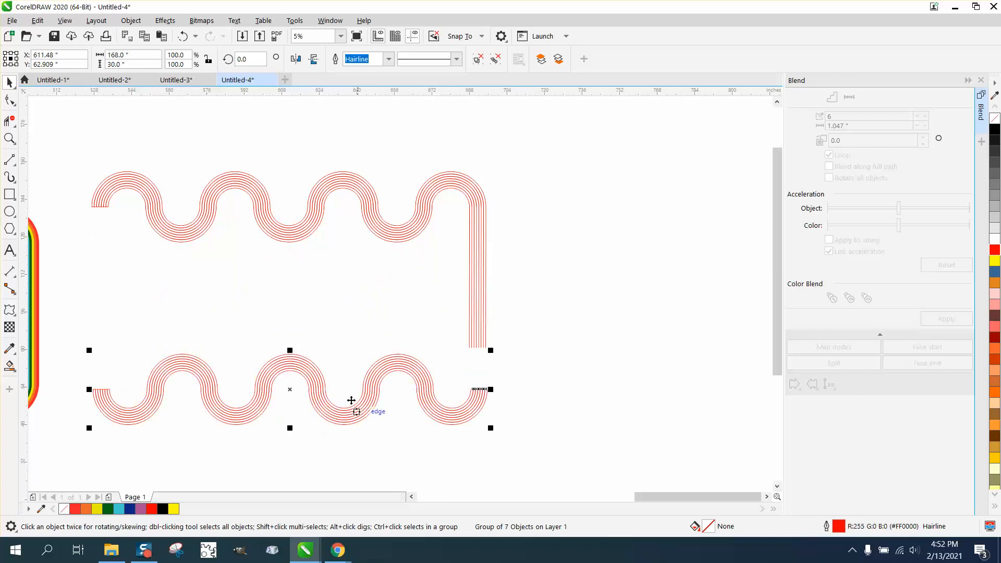
# Move the mirrored wave up so its right end meets the bottom of the blended lines.
pyautogui.click(4, 140)
pyautogui.moveTo(413, 327); pyautogui.dragTo(617, 458)
pyautogui.click(10, 81)
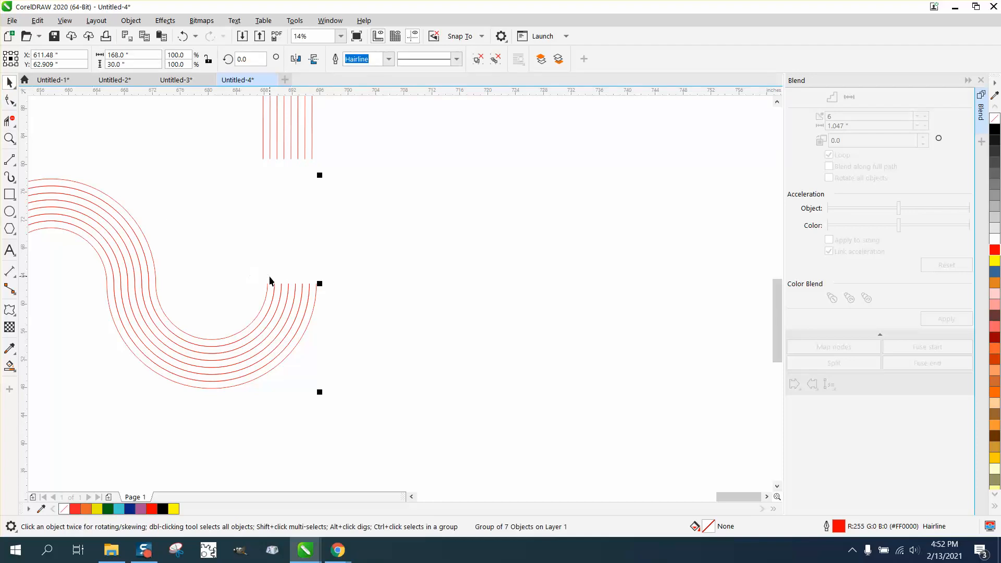
pyautogui.moveTo(267, 284); pyautogui.dragTo(262, 160)
# Select the blended lines and nudge them left to line up with the wave's stripe ends.
pyautogui.scroll(-4, 443, 250)
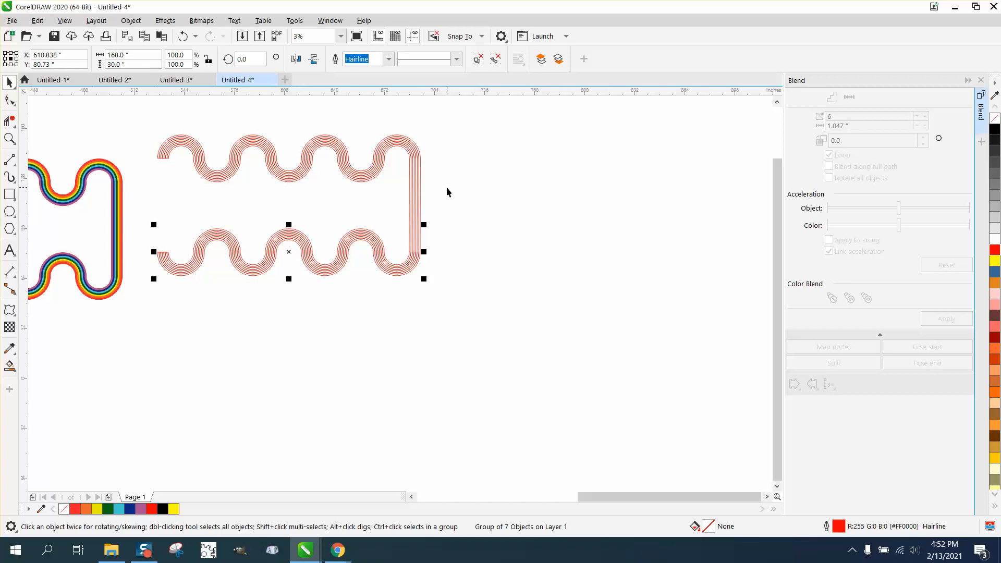
pyautogui.moveTo(447, 187); pyautogui.dragTo(393, 195)
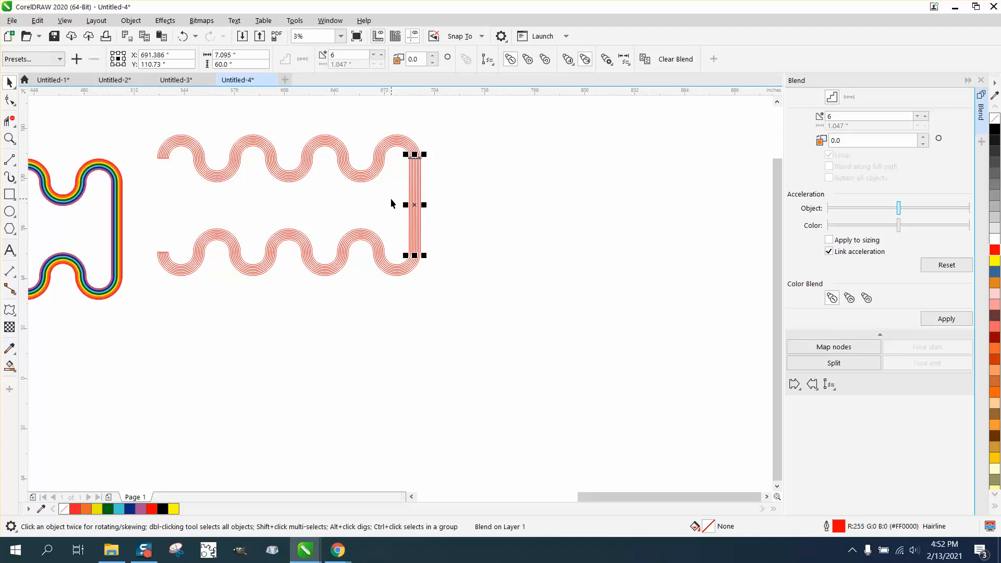
pyautogui.press('Left')
pyautogui.press('Left')
pyautogui.press('Left')
pyautogui.press('Left')
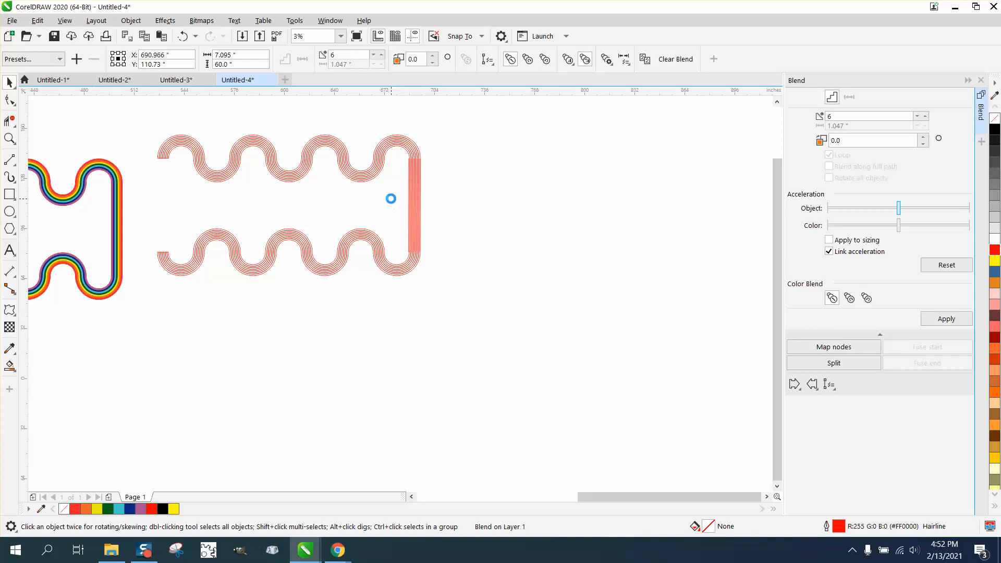
pyautogui.press('Left')
pyautogui.press('Left')
pyautogui.press('Left')
pyautogui.press('Left')
pyautogui.press('Left')
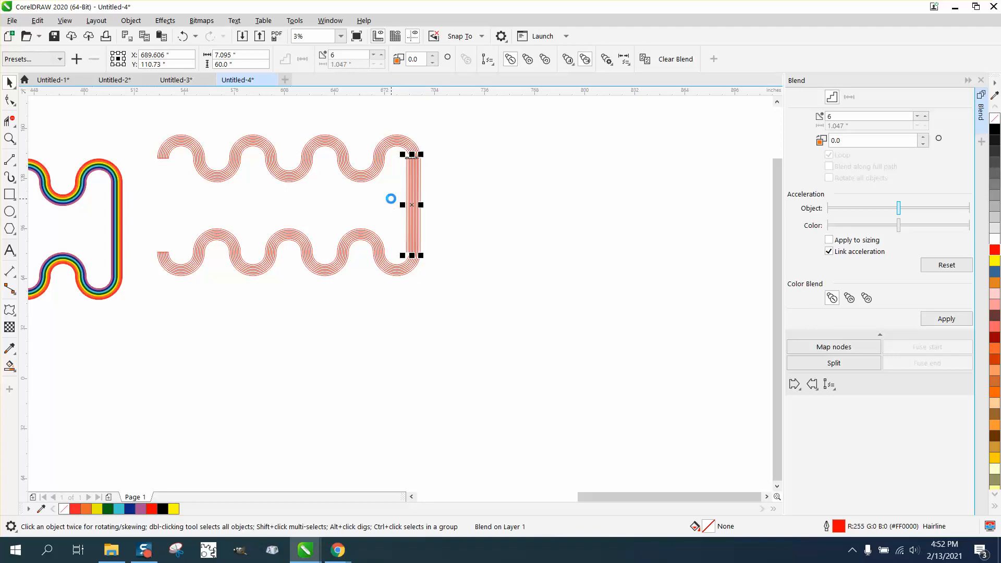
pyautogui.press('Left')
pyautogui.press('Left')
pyautogui.press('Left')
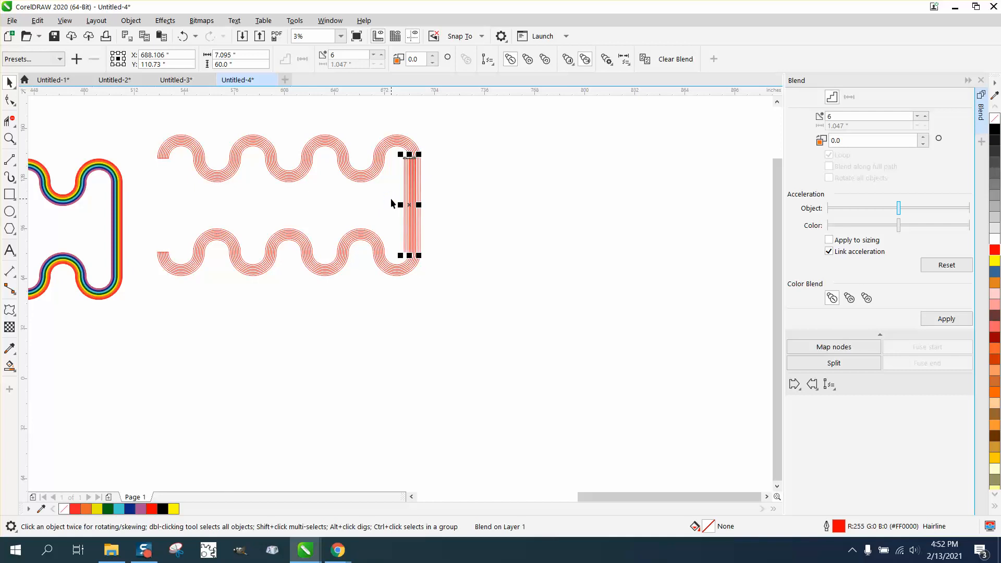
pyautogui.press('Left')
pyautogui.press('Left')
pyautogui.press('Left')
pyautogui.press('Left')
pyautogui.press('Left')
pyautogui.press('Left')
pyautogui.press('Left')
pyautogui.press('Left')
pyautogui.press('Left')
pyautogui.press('Left')
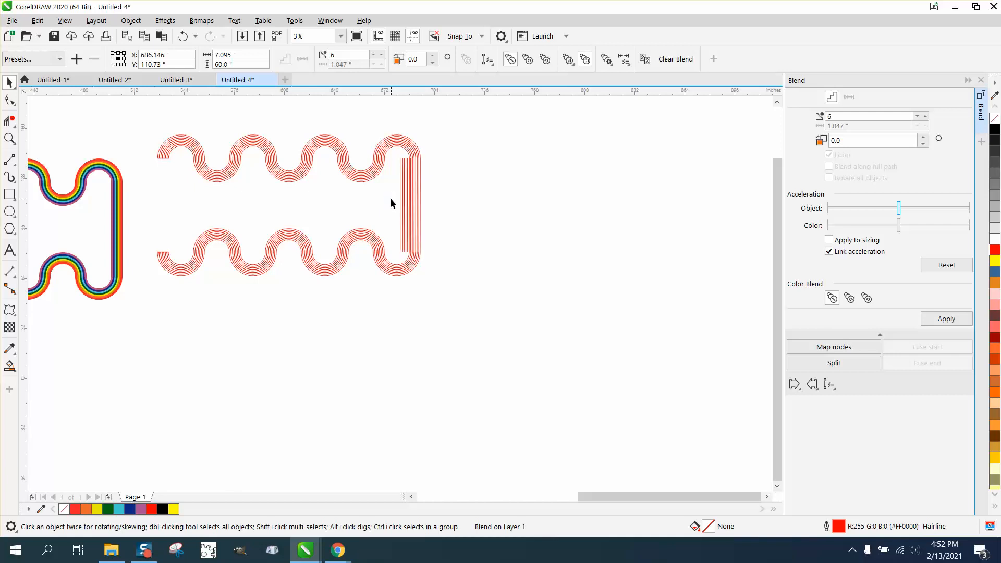
pyautogui.press('Left')
pyautogui.press('Left')
pyautogui.press('Left')
pyautogui.press('Left')
pyautogui.press('Left')
pyautogui.press('Left')
pyautogui.press('Left')
pyautogui.press('Left')
pyautogui.press('Left')
pyautogui.press('Left')
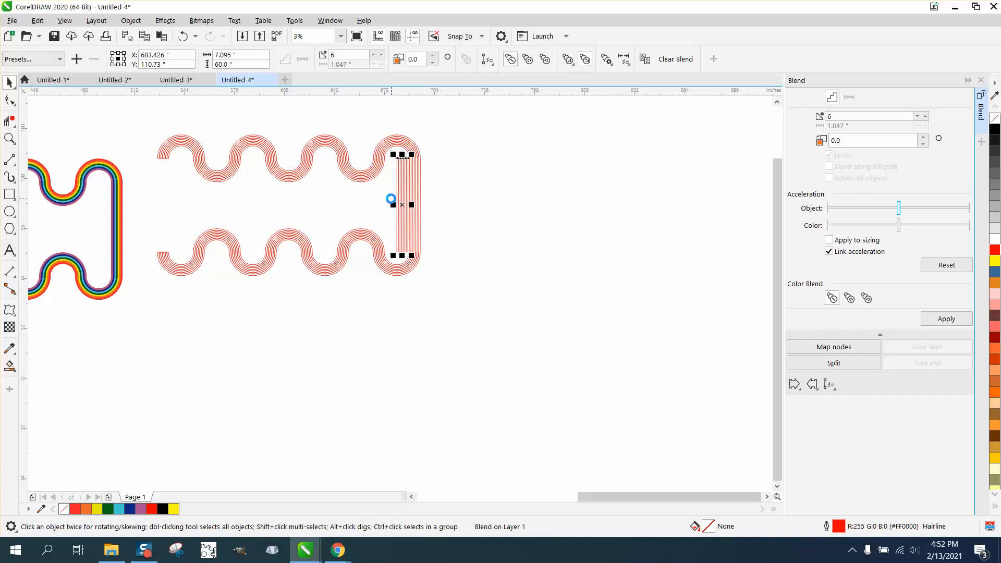
# Move the blended lines over to the left open ends of the two waves.
pyautogui.press('Left')
pyautogui.press('Left')
pyautogui.press('Left')
pyautogui.press('Left')
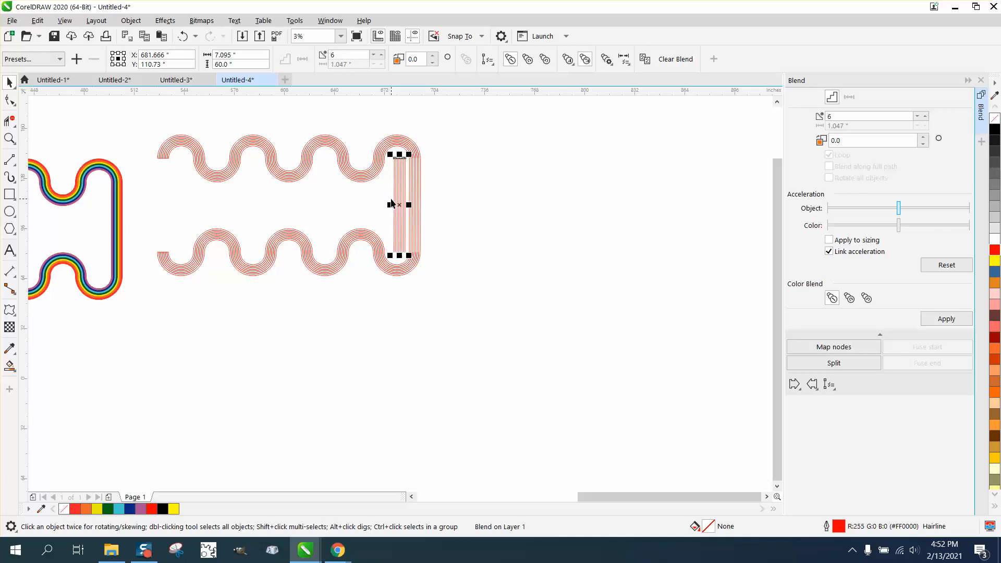
pyautogui.moveTo(393, 202); pyautogui.dragTo(141, 203)
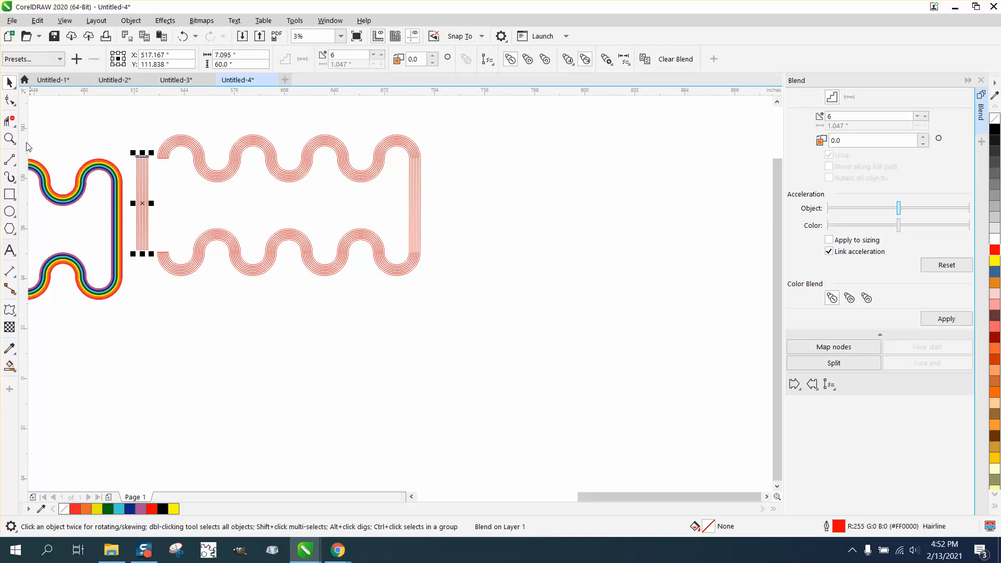
# Shift the blended lines right so their stripes meet the waves' left ends.
pyautogui.click(9, 138)
pyautogui.click(80, 189)
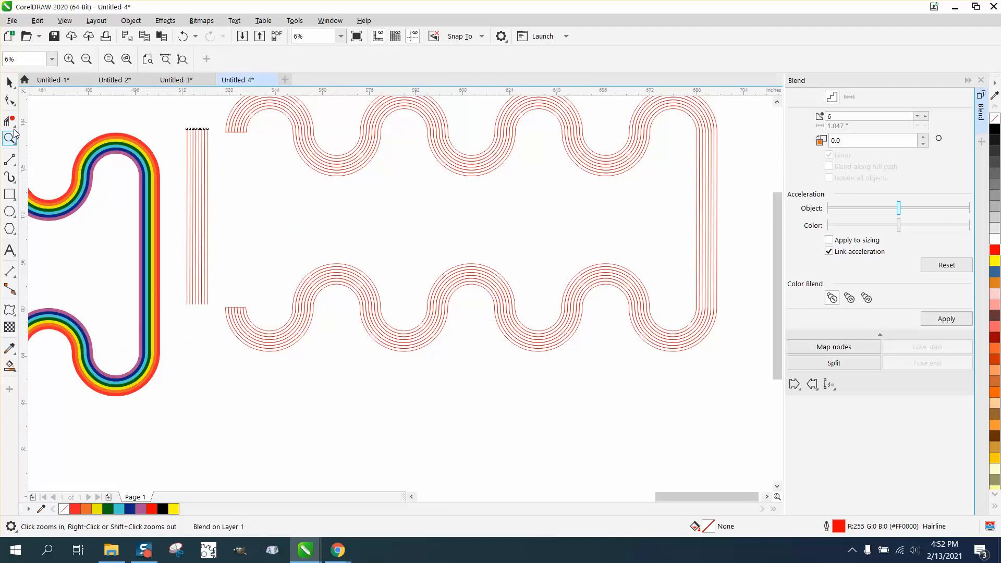
pyautogui.click(9, 82)
pyautogui.click(43, 83)
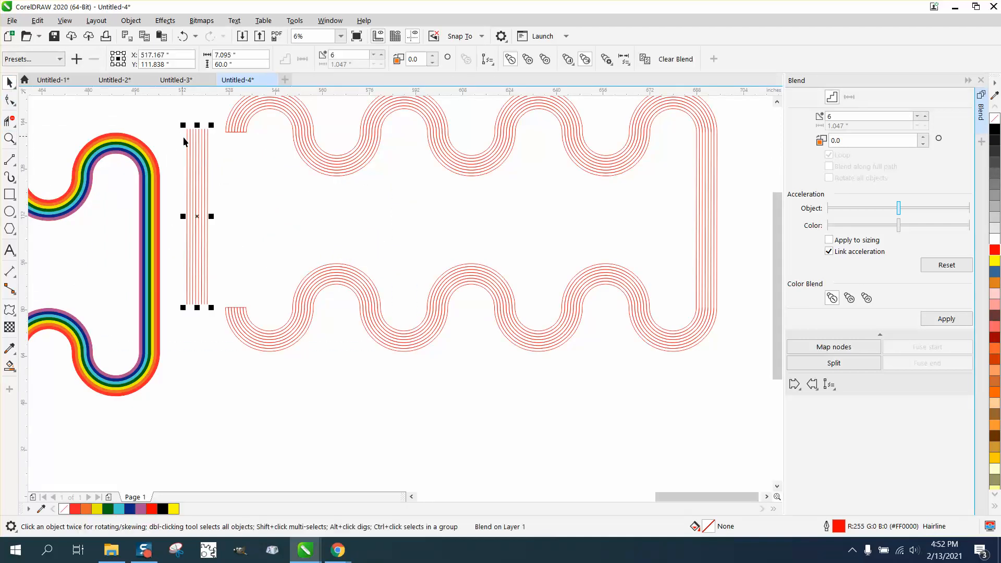
pyautogui.moveTo(208, 134); pyautogui.dragTo(248, 136)
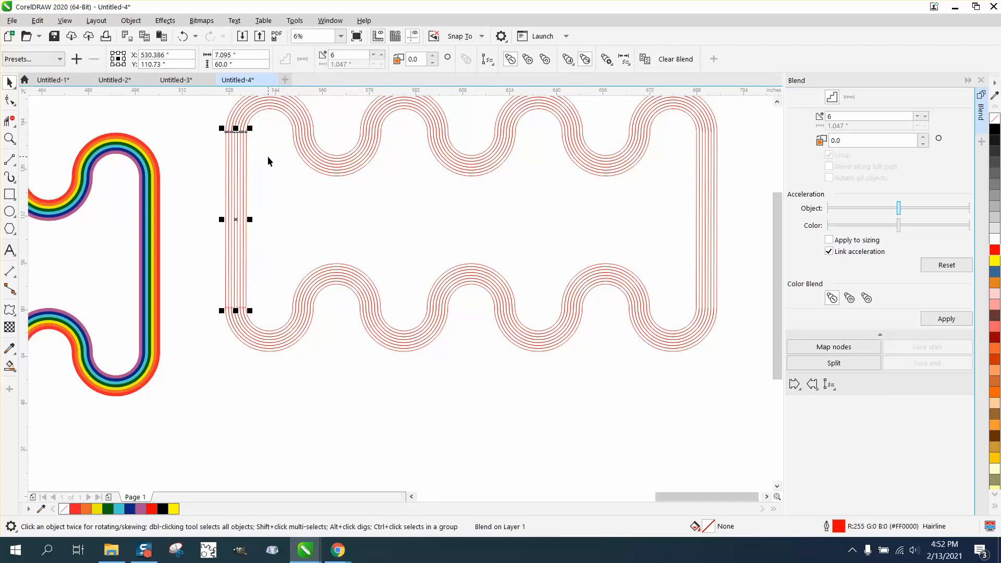
# Delete the overlapping segments where the blended lines join the upper wave, using Virtual Segment Delete.
pyautogui.click(10, 138)
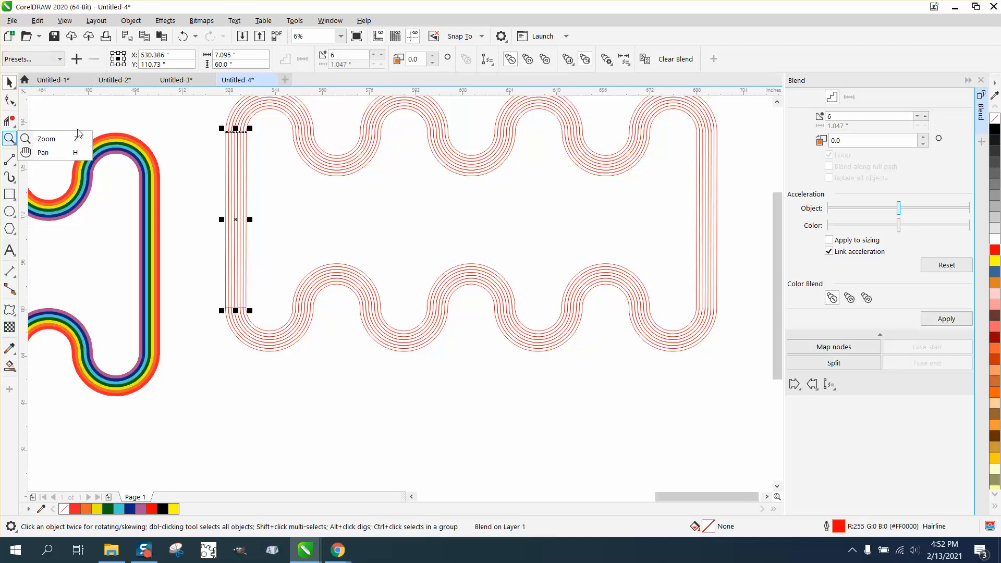
pyautogui.click(58, 139)
pyautogui.moveTo(201, 111); pyautogui.dragTo(313, 169)
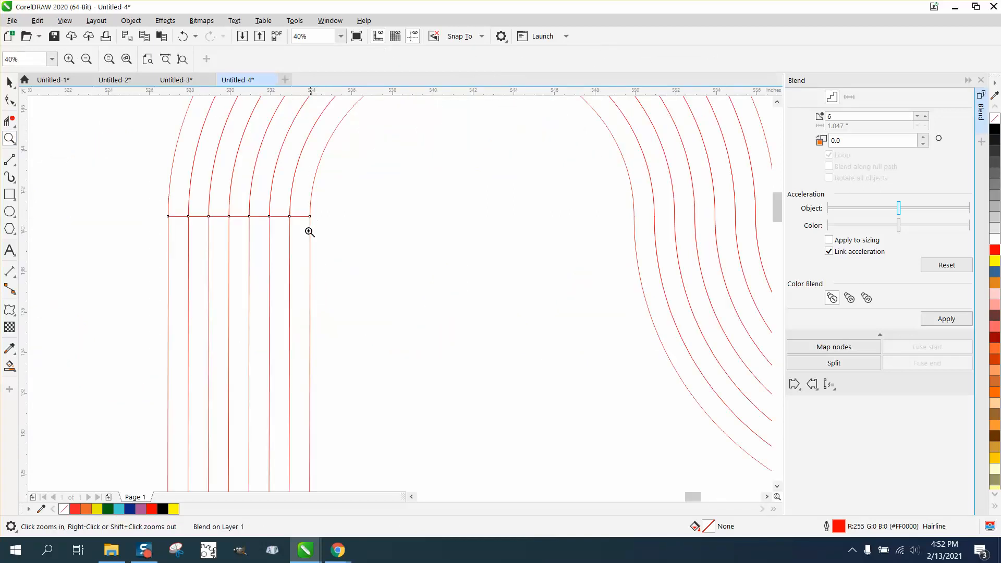
pyautogui.click(9, 121)
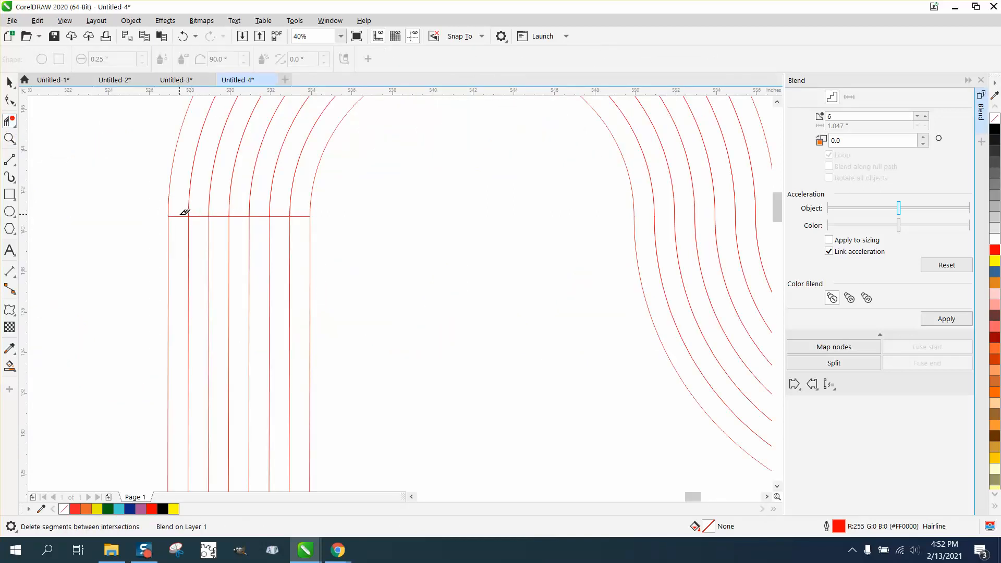
pyautogui.click(200, 216)
pyautogui.click(221, 217)
pyautogui.click(245, 215)
pyautogui.click(261, 216)
pyautogui.click(281, 216)
pyautogui.scroll(-3, 302, 213)
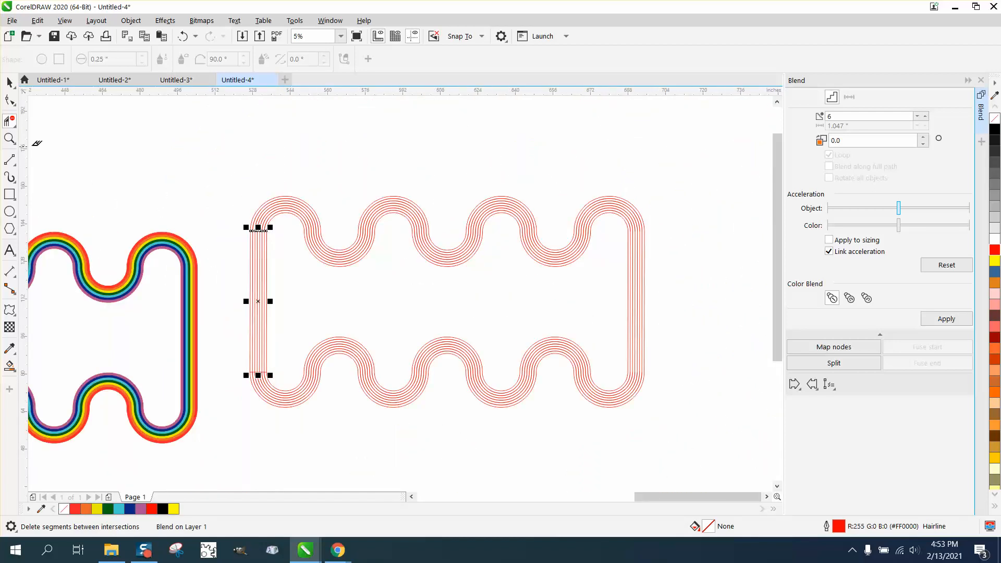
# Delete the overlapping segments where the blended lines join the lower wave, using Virtual Segment Delete.
pyautogui.click(9, 138)
pyautogui.moveTo(242, 358); pyautogui.dragTo(305, 396)
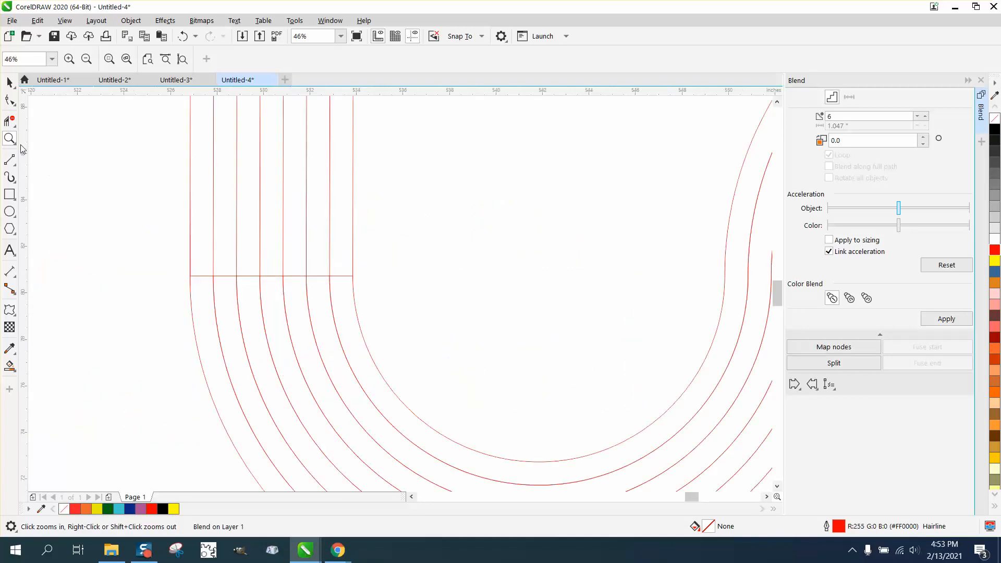
pyautogui.click(9, 121)
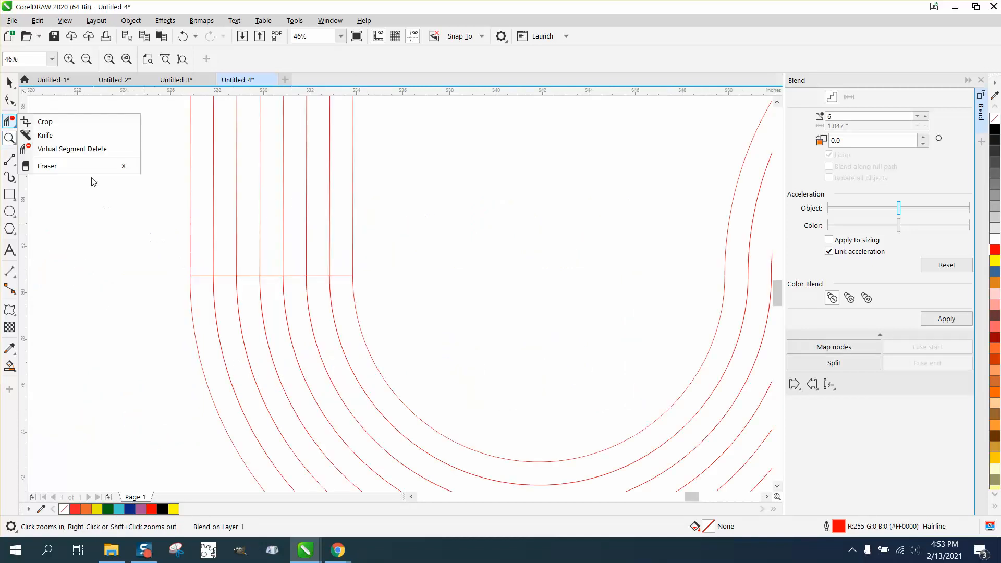
pyautogui.click(52, 149)
pyautogui.click(204, 275)
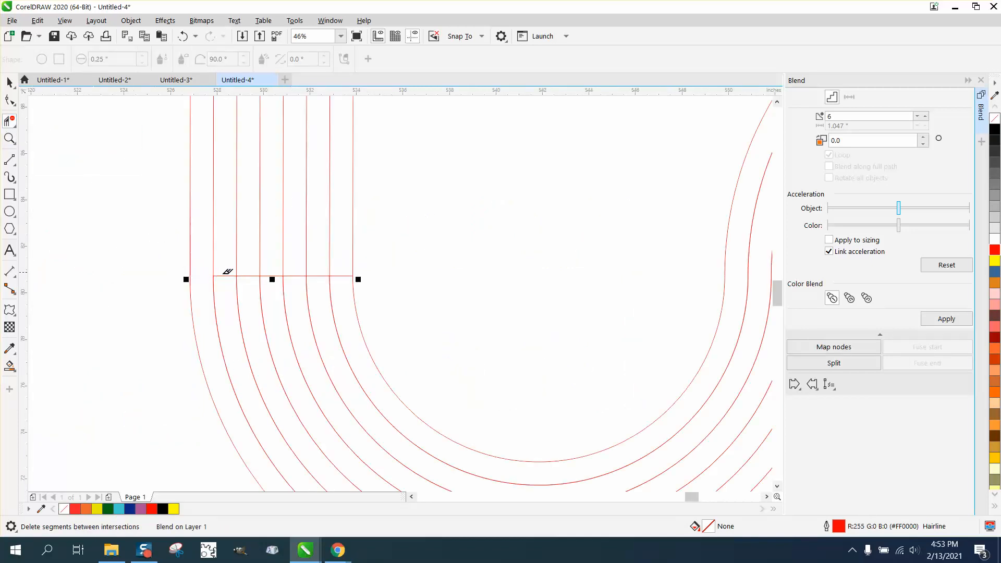
pyautogui.click(224, 275)
pyautogui.click(248, 275)
pyautogui.click(271, 275)
pyautogui.click(295, 275)
pyautogui.click(317, 275)
pyautogui.scroll(-2, 125, 231)
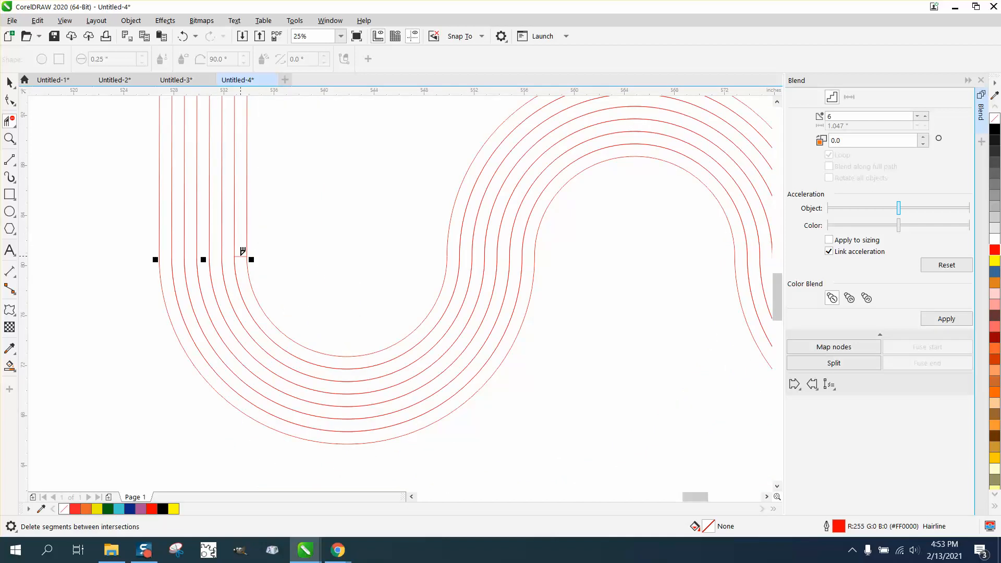
# Draw a rectangle about 216 by 123 inches enclosing the striped path.
pyautogui.scroll(-7, 193, 250)
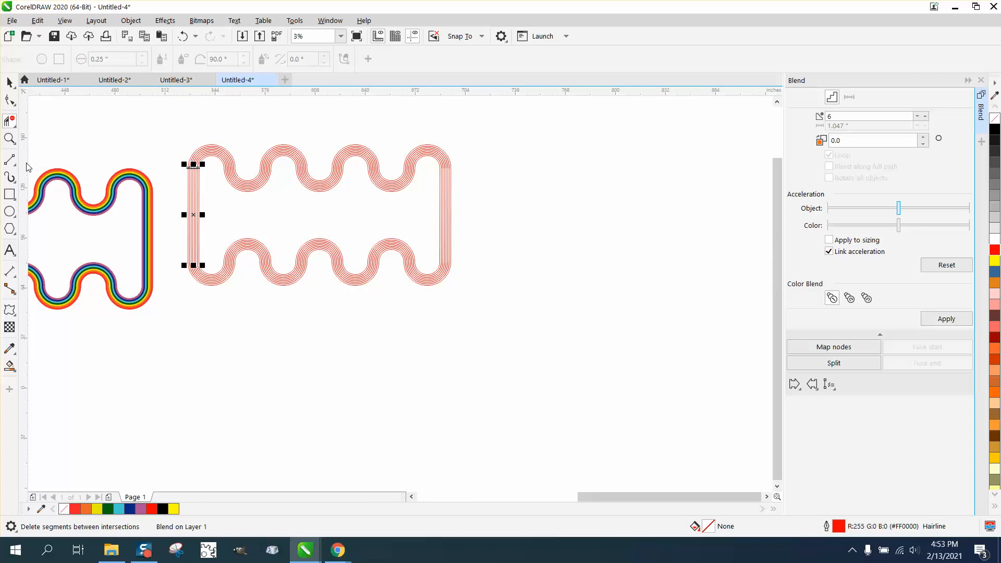
pyautogui.click(9, 193)
pyautogui.moveTo(163, 134); pyautogui.dragTo(505, 329)
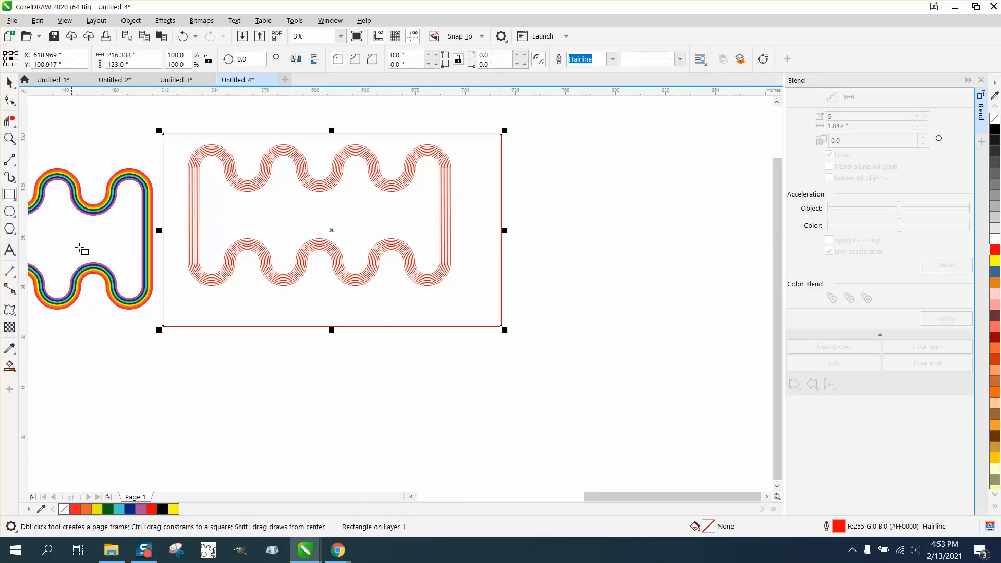
# Move the column of color swatches into the rectangle beside the striped path.
pyautogui.scroll(-1, 81, 249)
pyautogui.click(10, 82)
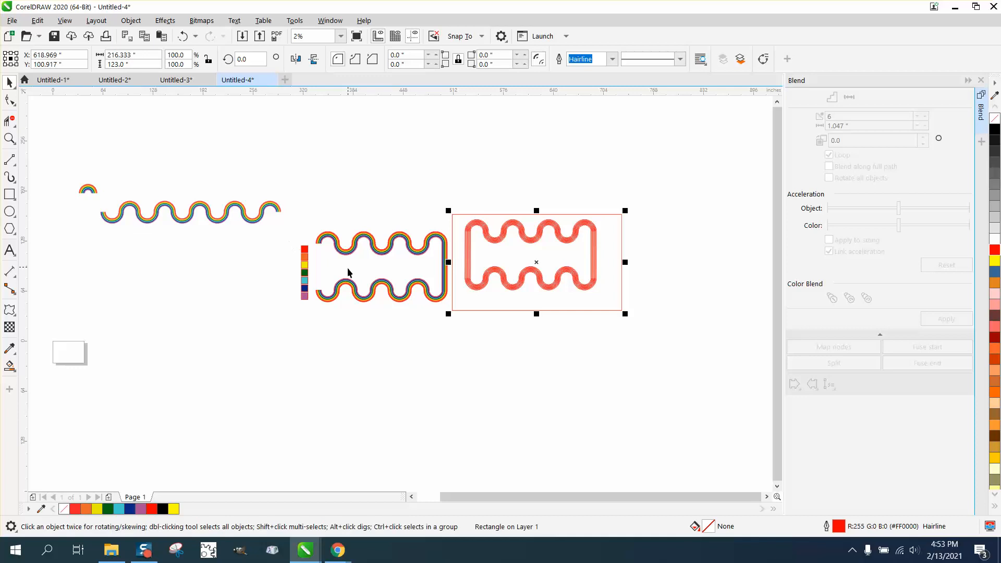
pyautogui.moveTo(288, 242); pyautogui.dragTo(606, 257)
pyautogui.click(9, 138)
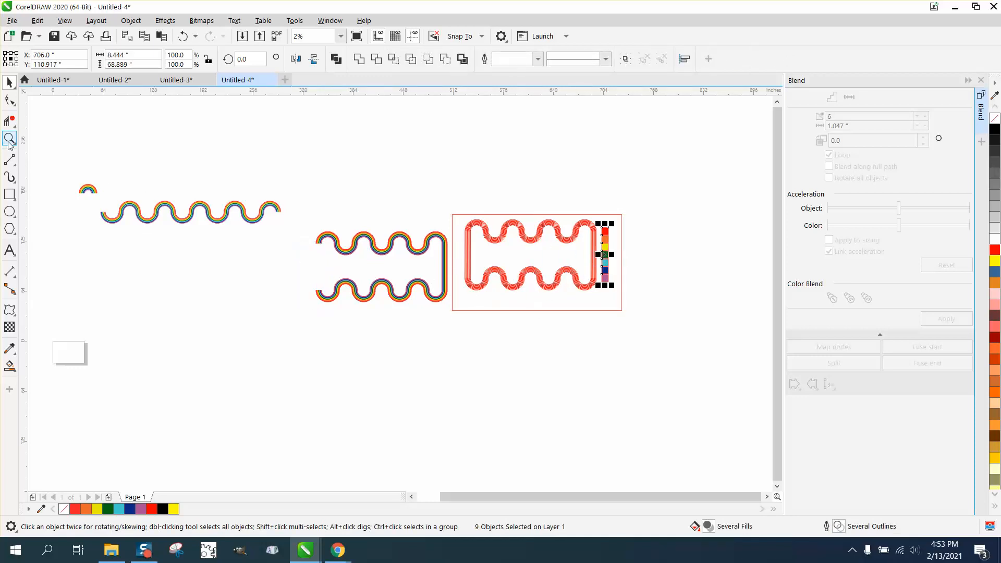
pyautogui.moveTo(569, 212); pyautogui.dragTo(707, 331)
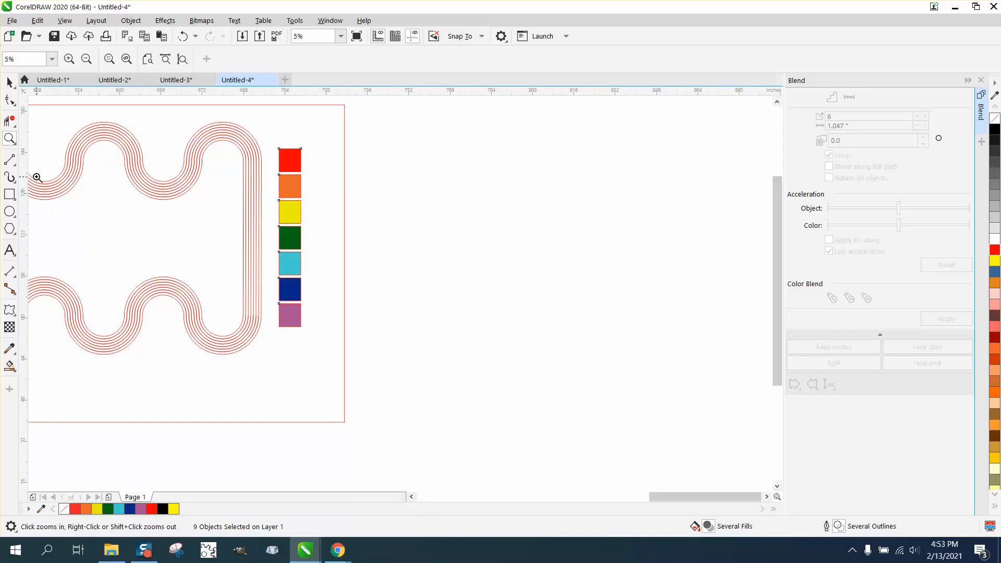
pyautogui.click(9, 366)
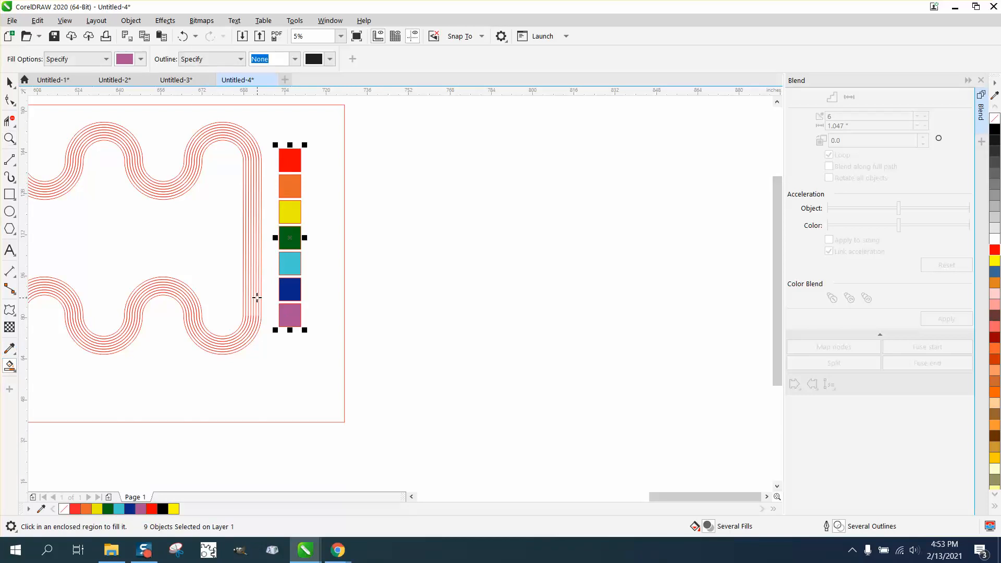
pyautogui.click(243, 282)
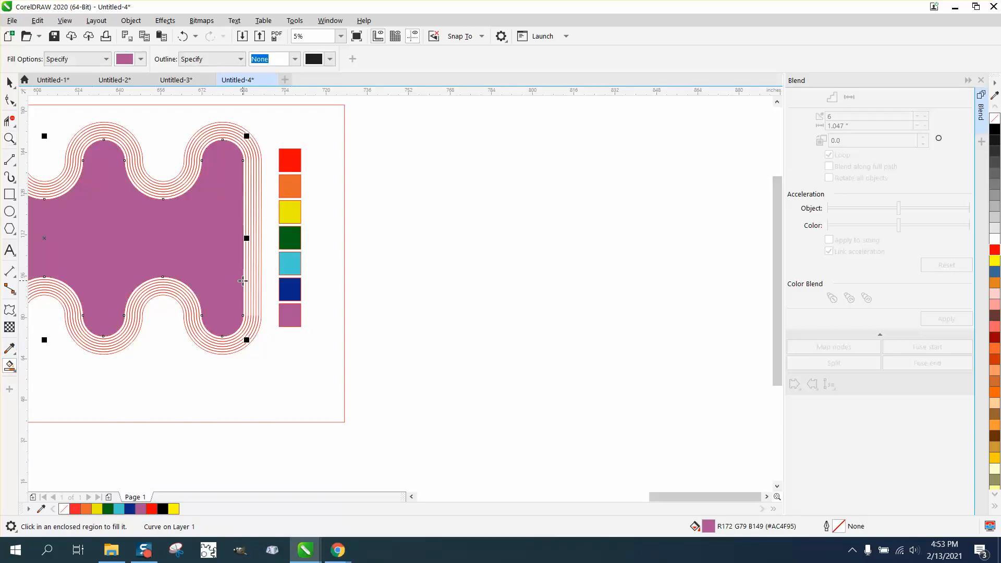
pyautogui.click(183, 35)
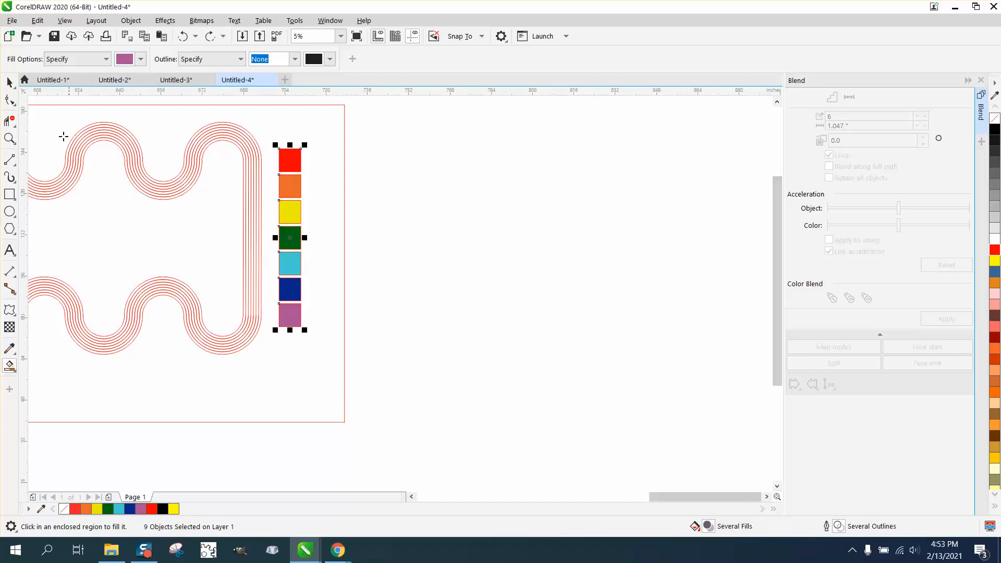
# Smart-fill the outermost gap between the path's stripes with purple.
pyautogui.click(9, 138)
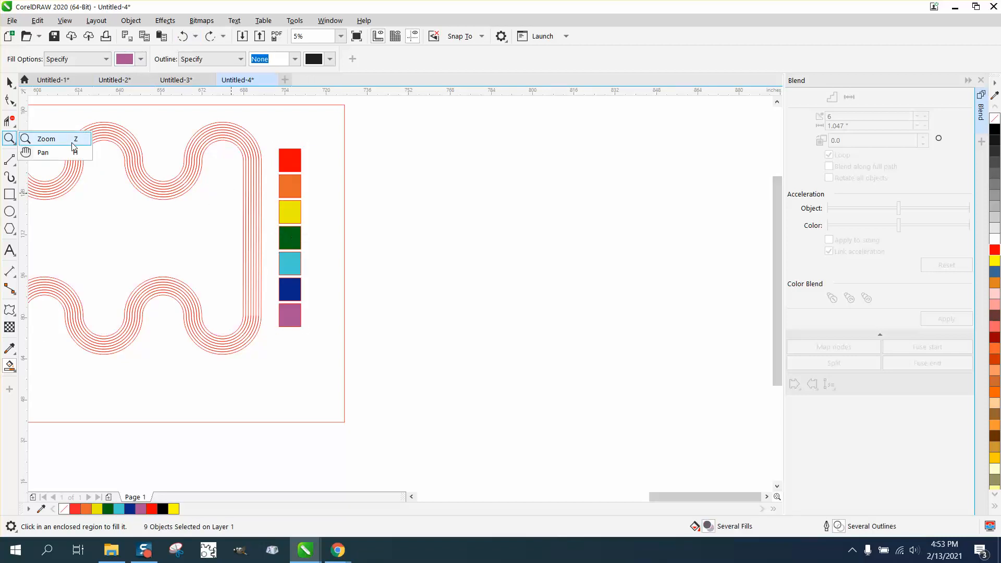
pyautogui.click(53, 139)
pyautogui.moveTo(226, 224); pyautogui.dragTo(333, 286)
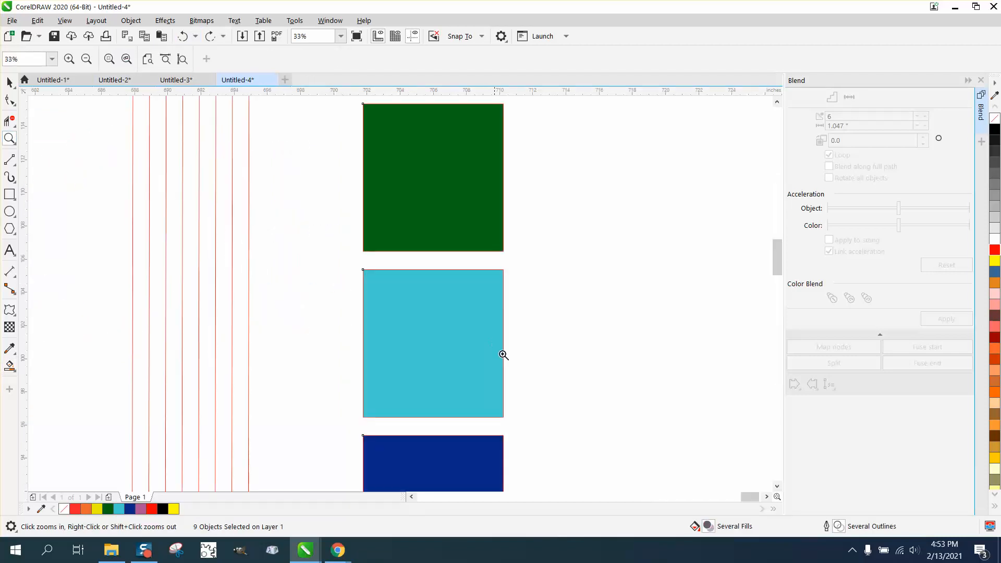
pyautogui.click(10, 366)
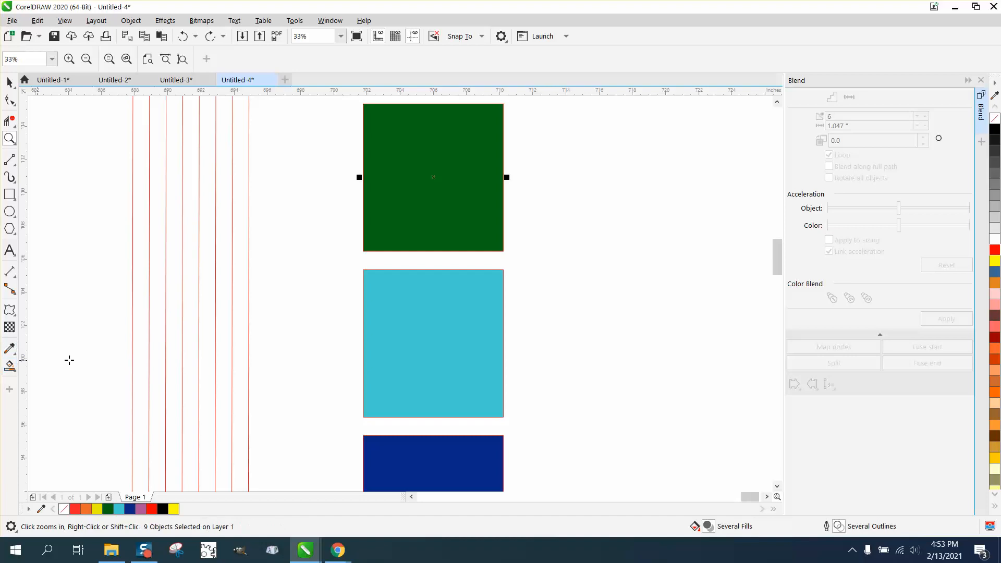
pyautogui.click(141, 295)
# Smart-fill the next stripe gap with dark blue.
pyautogui.click(140, 59)
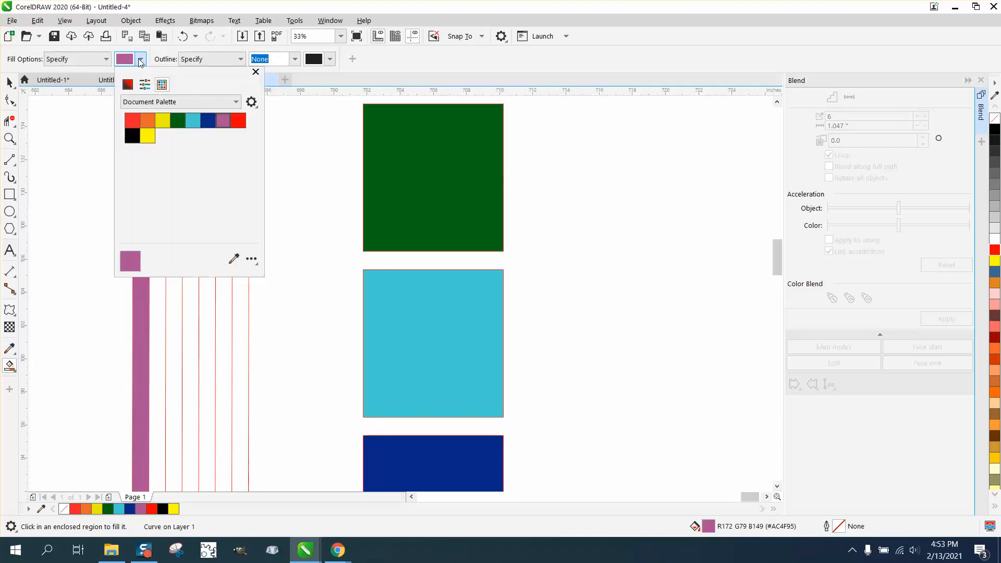
pyautogui.click(207, 121)
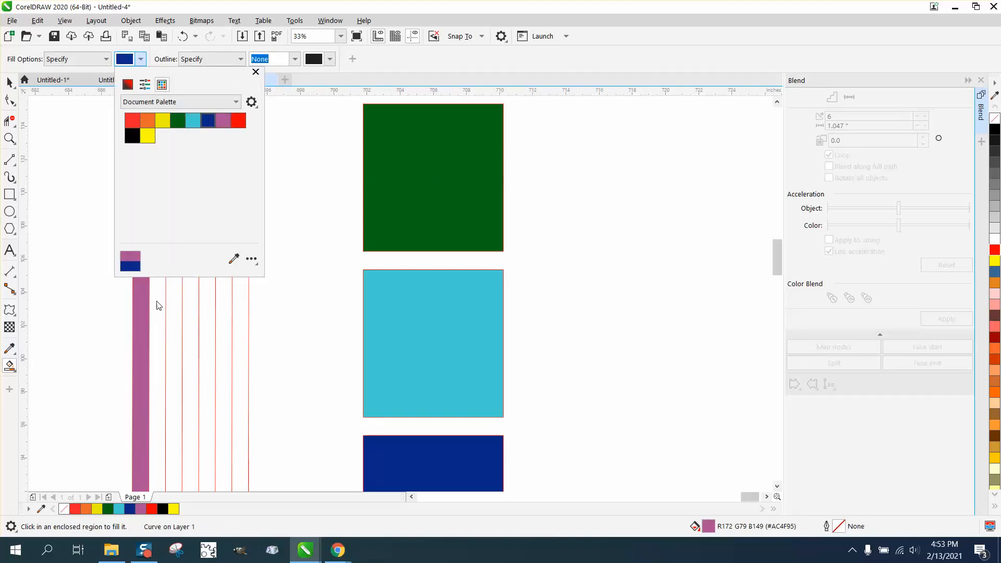
pyautogui.click(159, 305)
pyautogui.click(156, 297)
# Smart-fill the next stripe gap with cyan.
pyautogui.click(140, 59)
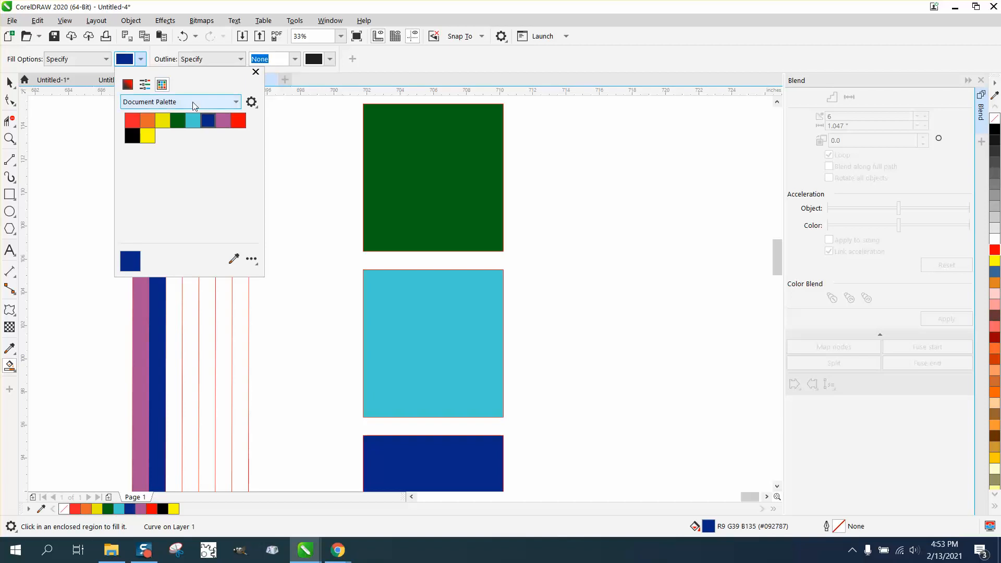
pyautogui.click(193, 121)
pyautogui.click(174, 300)
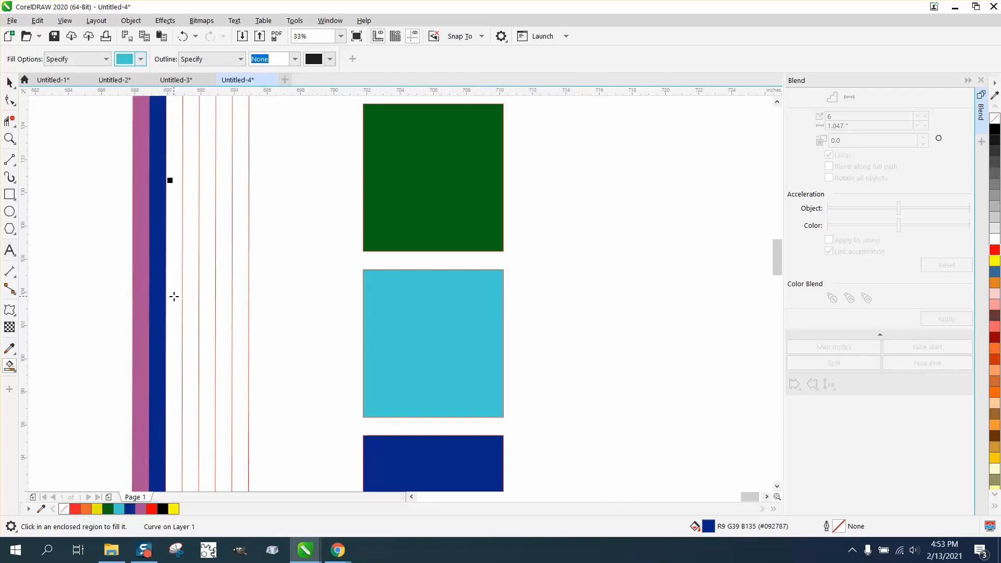
pyautogui.click(173, 295)
# Smart-fill the next stripe gap with green.
pyautogui.click(140, 59)
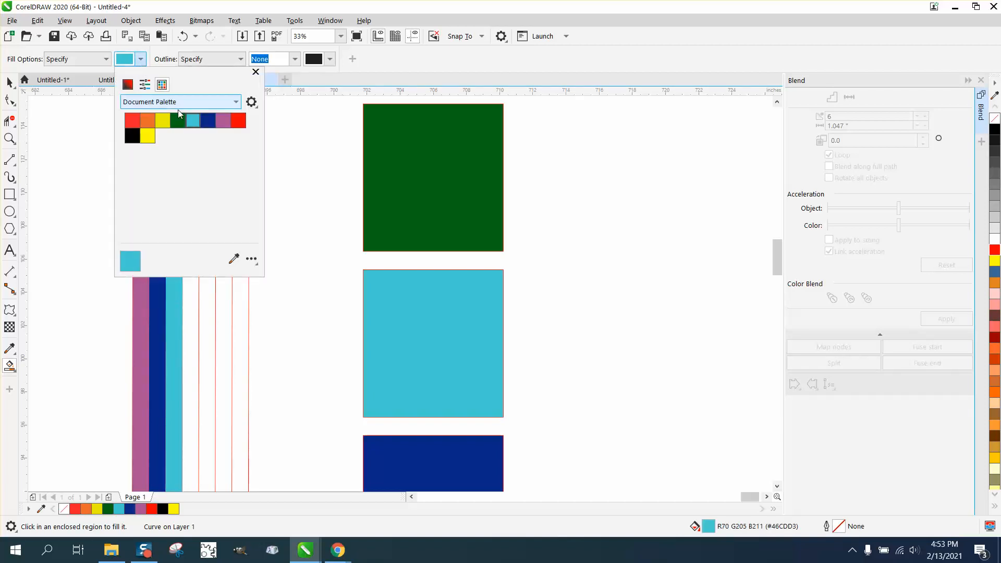
pyautogui.click(181, 121)
pyautogui.click(189, 304)
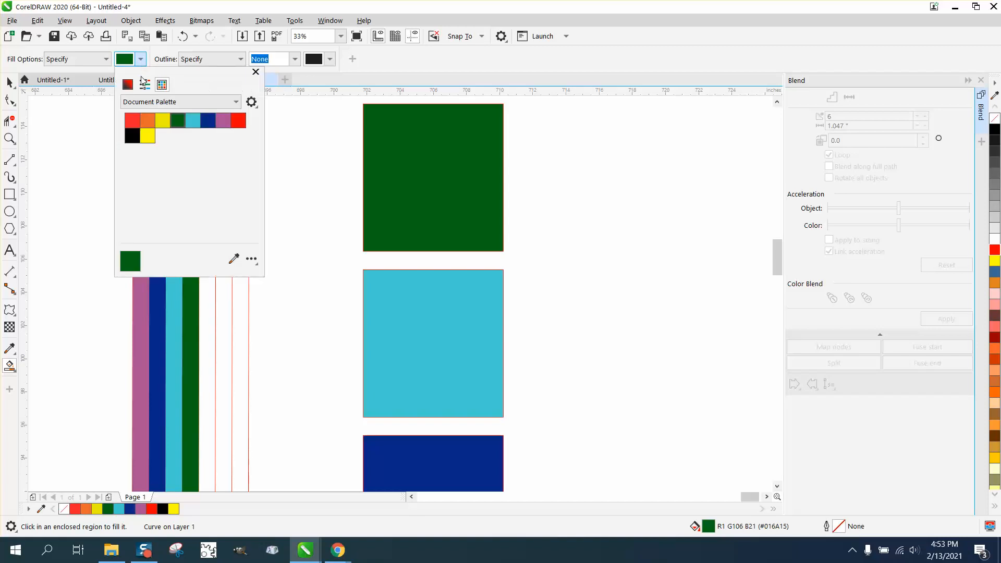
# Smart-fill the following two stripe gaps with yellow and orange.
pyautogui.click(162, 123)
pyautogui.click(203, 283)
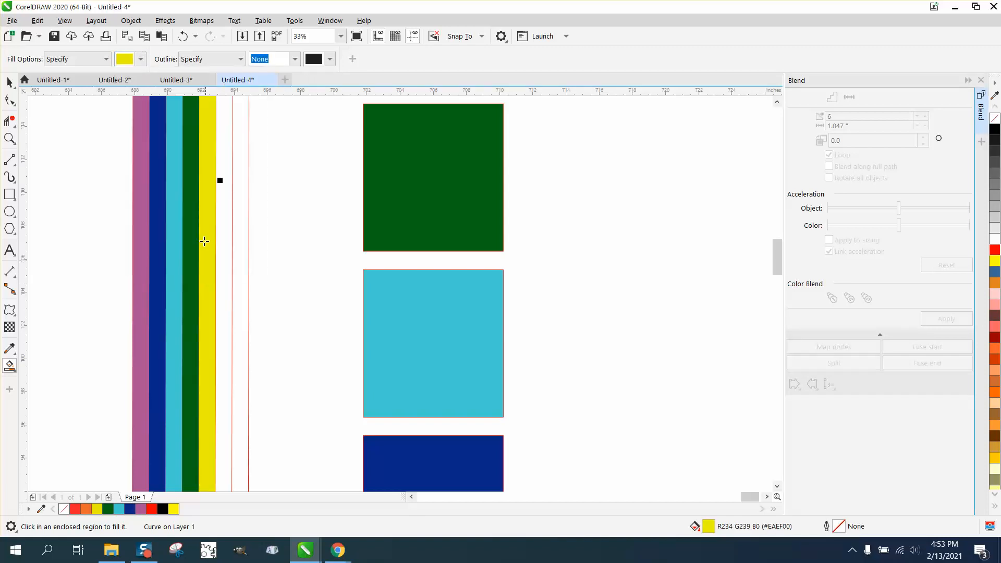
pyautogui.click(142, 61)
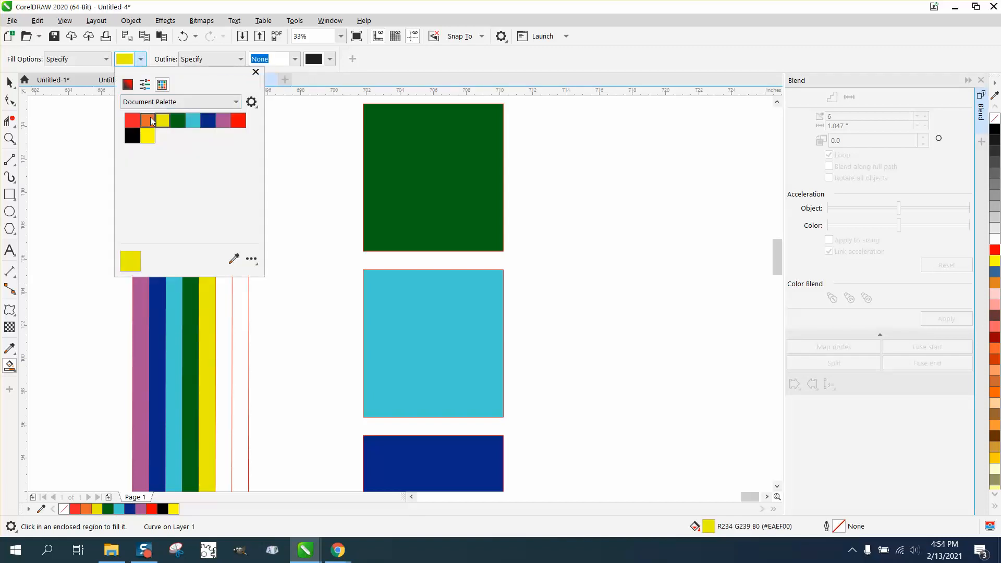
pyautogui.click(148, 119)
pyautogui.click(221, 292)
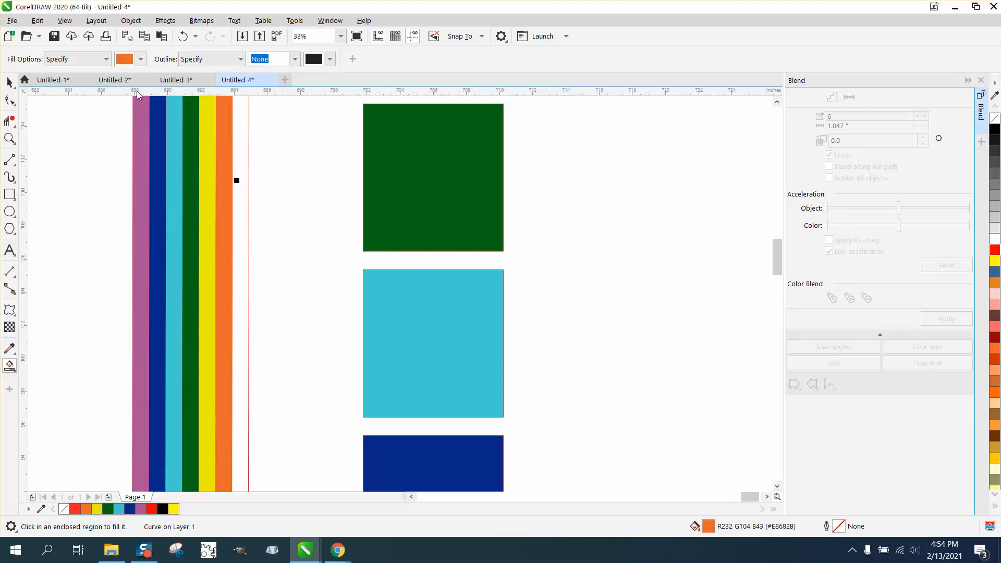
# Smart-fill the innermost stripe gap with red.
pyautogui.click(141, 59)
pyautogui.click(132, 120)
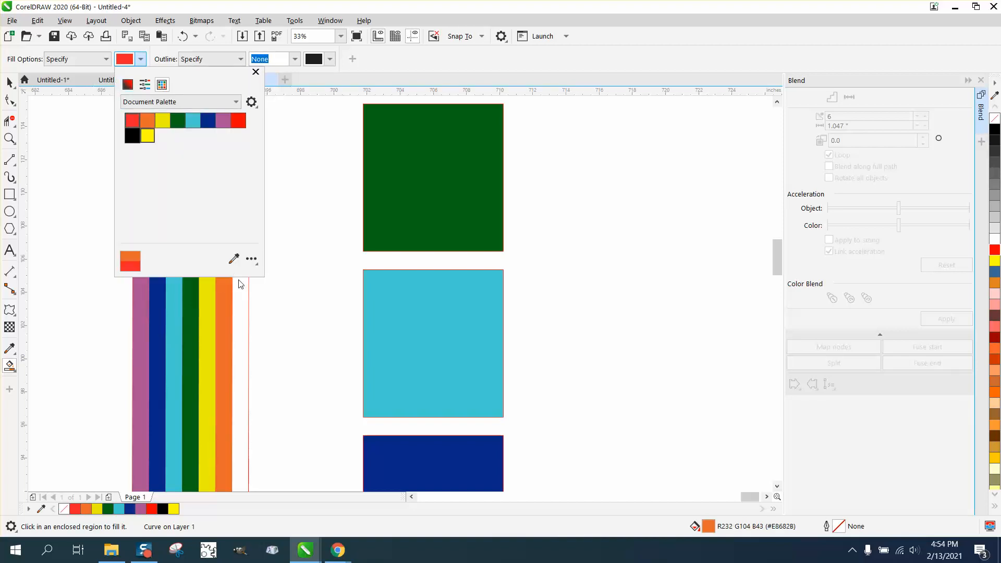
pyautogui.click(239, 286)
pyautogui.scroll(-5, 261, 250)
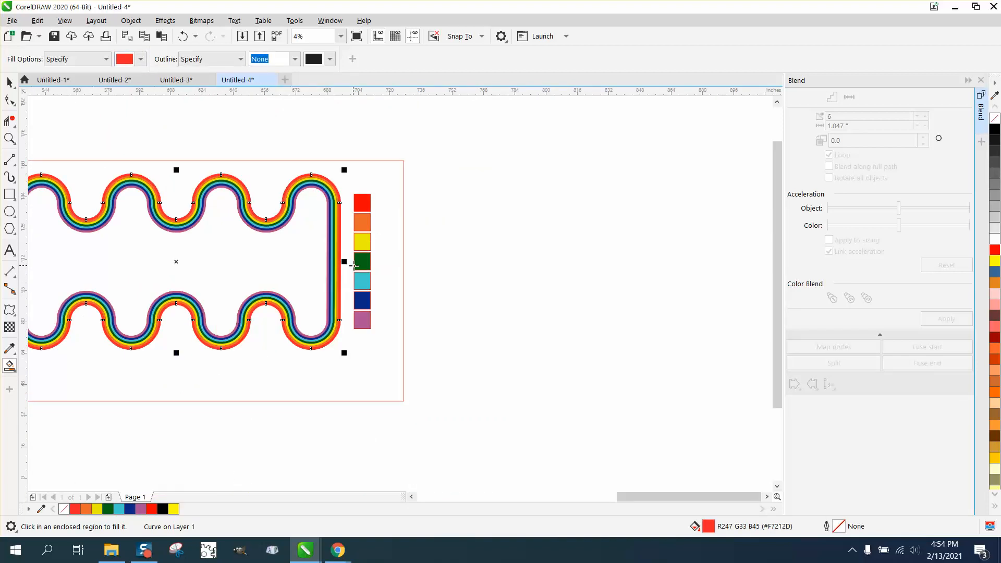
# Smart-fill the enclosed center region inside the path with blue (#0092FF) chosen from the RGB Palette.
pyautogui.scroll(-1, 354, 265)
pyautogui.click(9, 138)
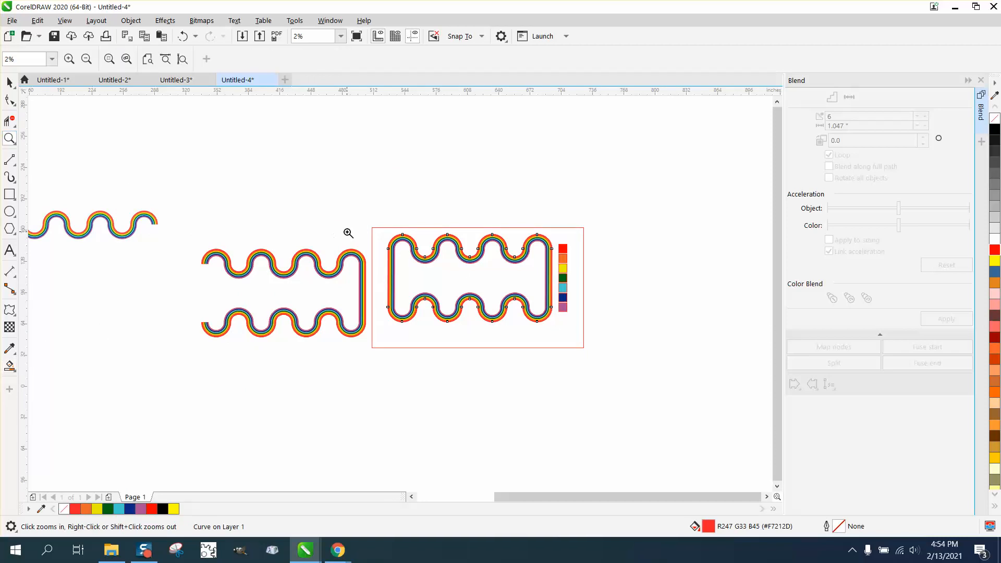
pyautogui.moveTo(360, 230); pyautogui.dragTo(594, 341)
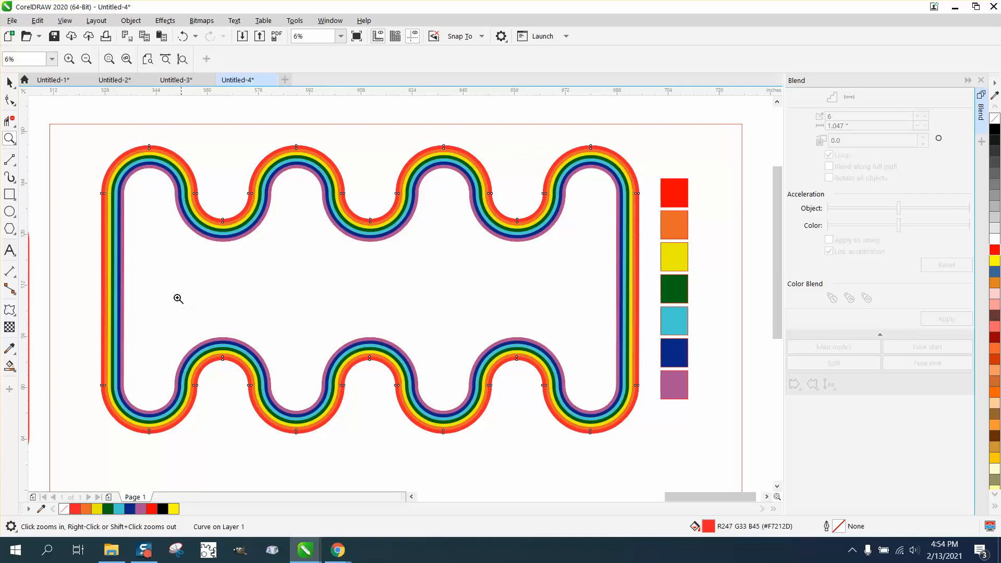
pyautogui.click(9, 367)
pyautogui.click(141, 60)
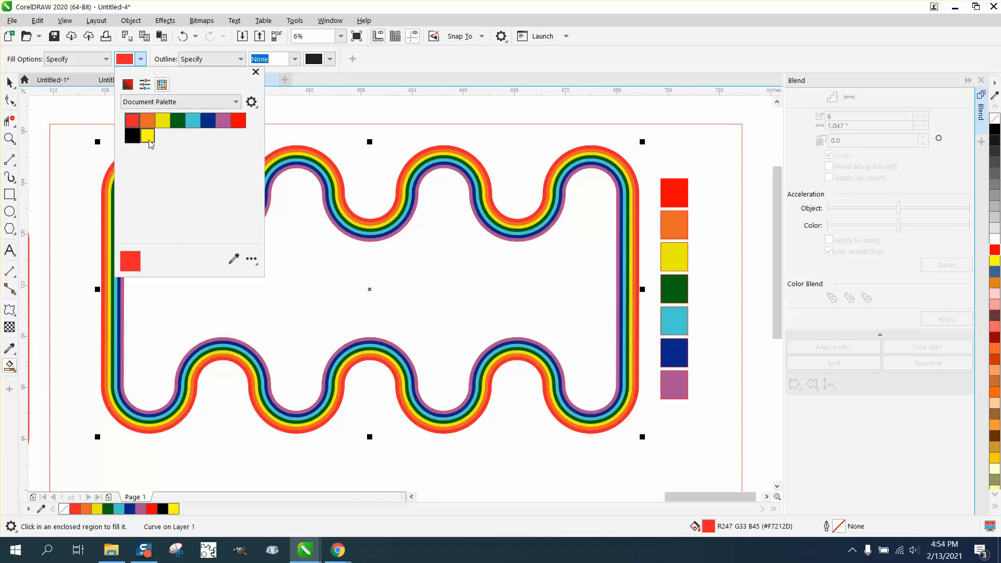
pyautogui.click(236, 102)
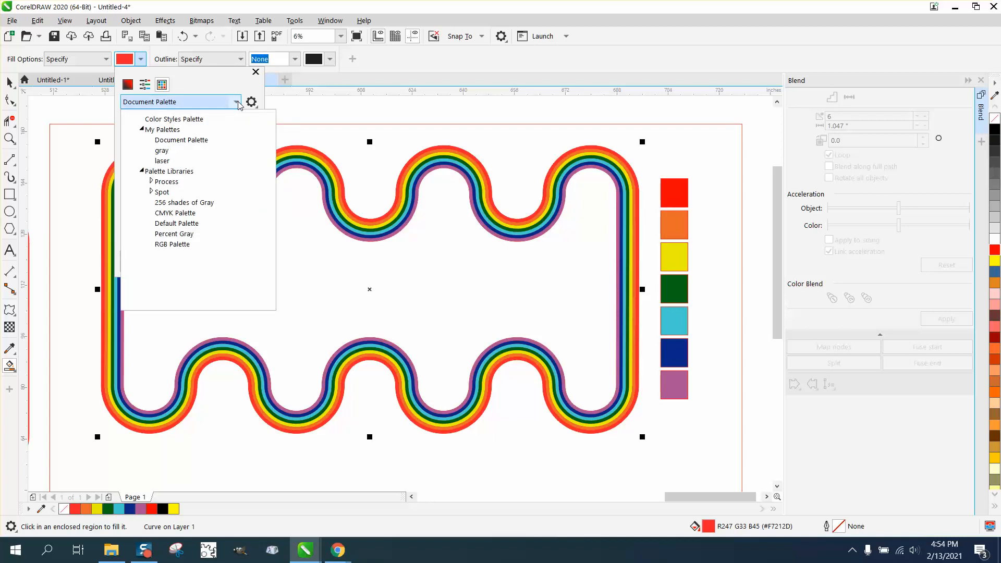
pyautogui.click(179, 243)
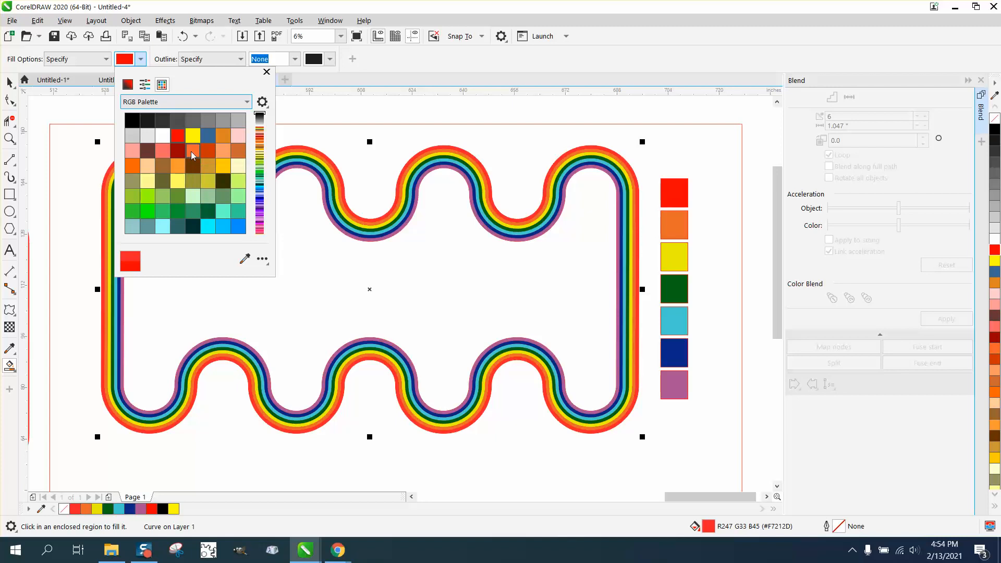
pyautogui.click(237, 228)
pyautogui.click(320, 272)
pyautogui.click(310, 278)
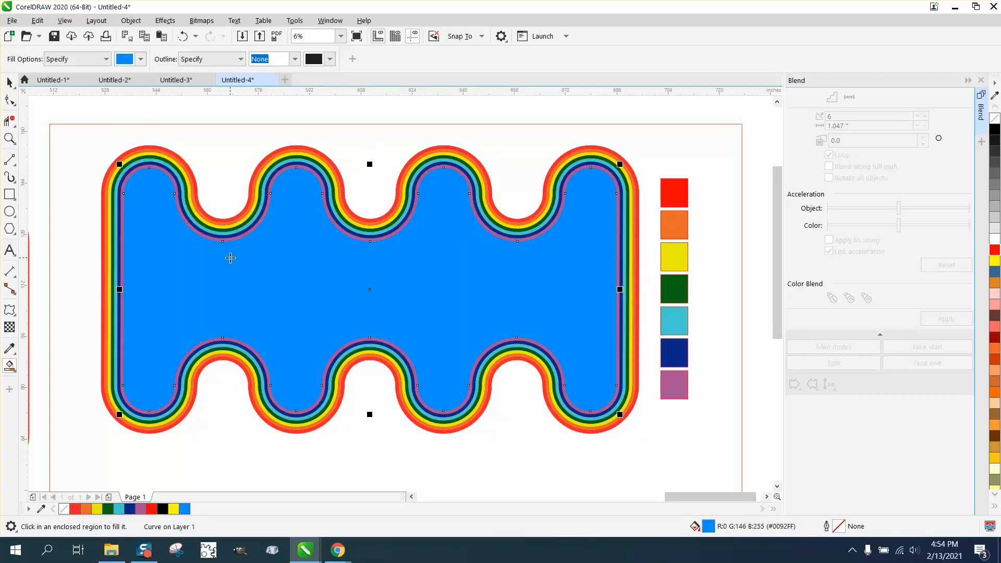
pyautogui.press('F3')
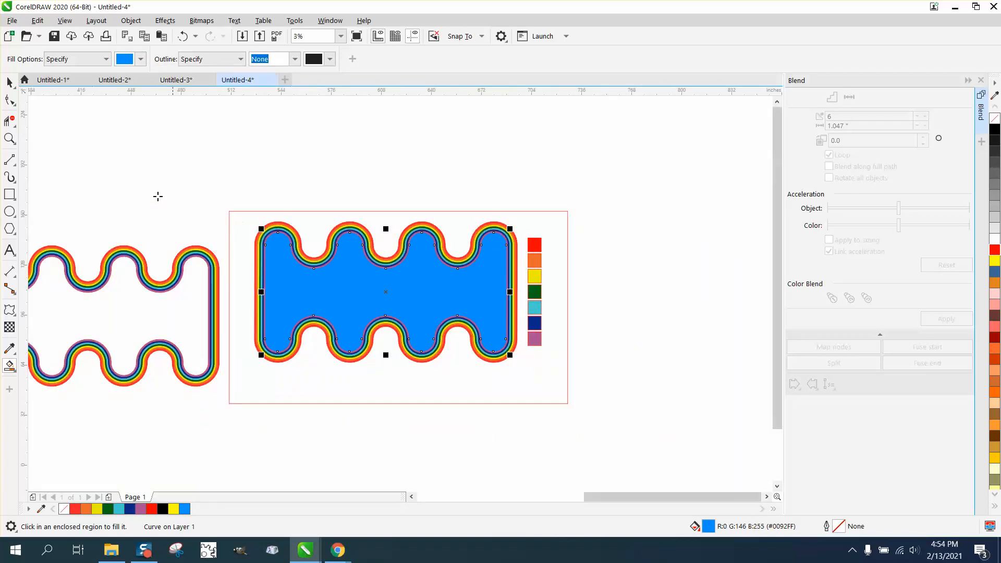
pyautogui.click(9, 138)
pyautogui.moveTo(222, 201); pyautogui.dragTo(654, 412)
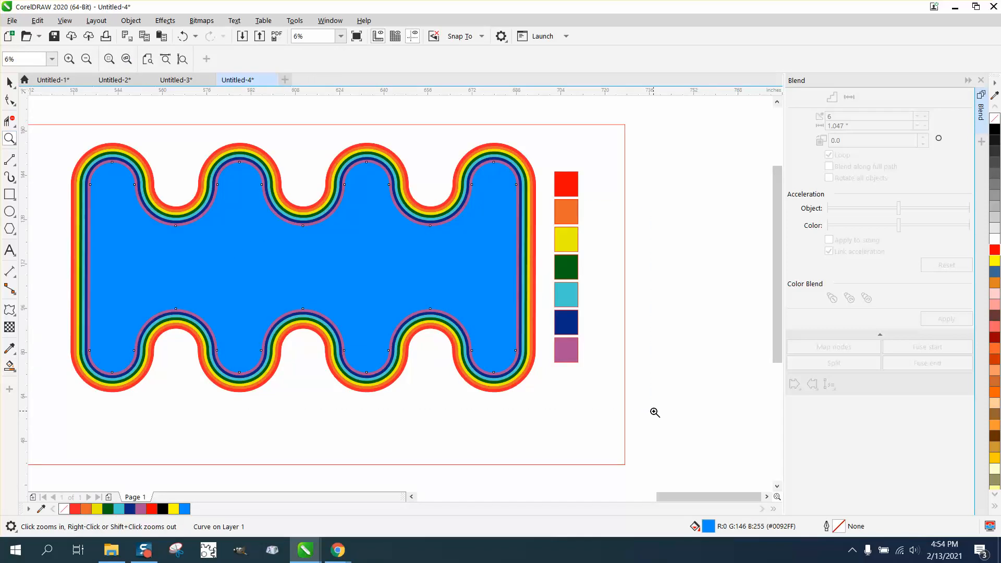